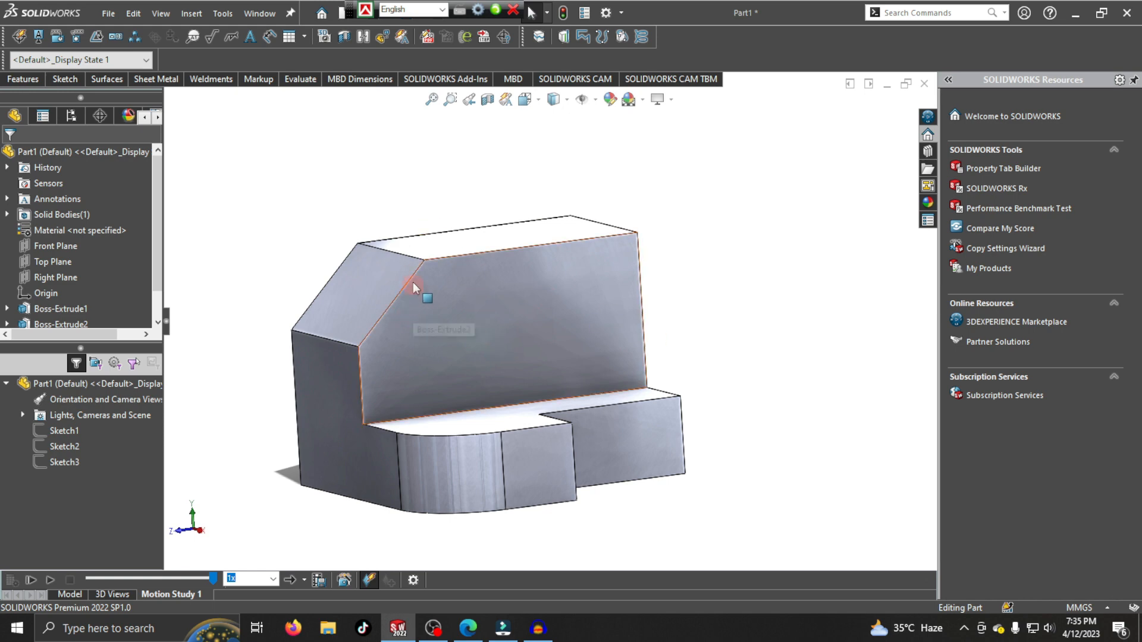
# - Create a new part document and apply a plain white scene background
pyautogui.click(108, 14)
pyautogui.click(122, 37)
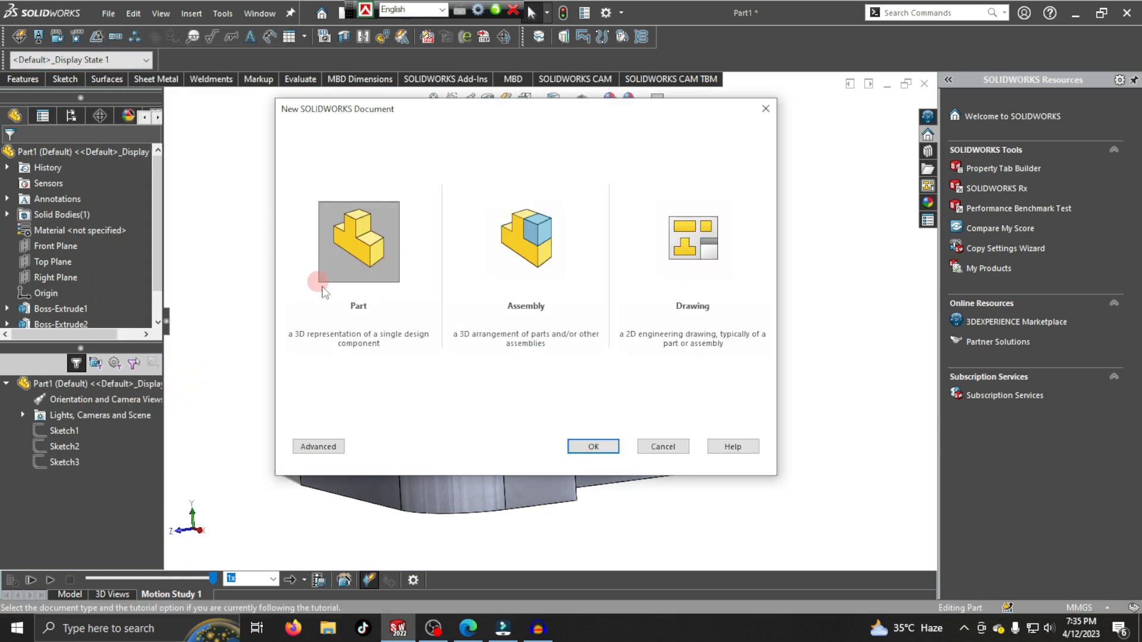
pyautogui.click(590, 447)
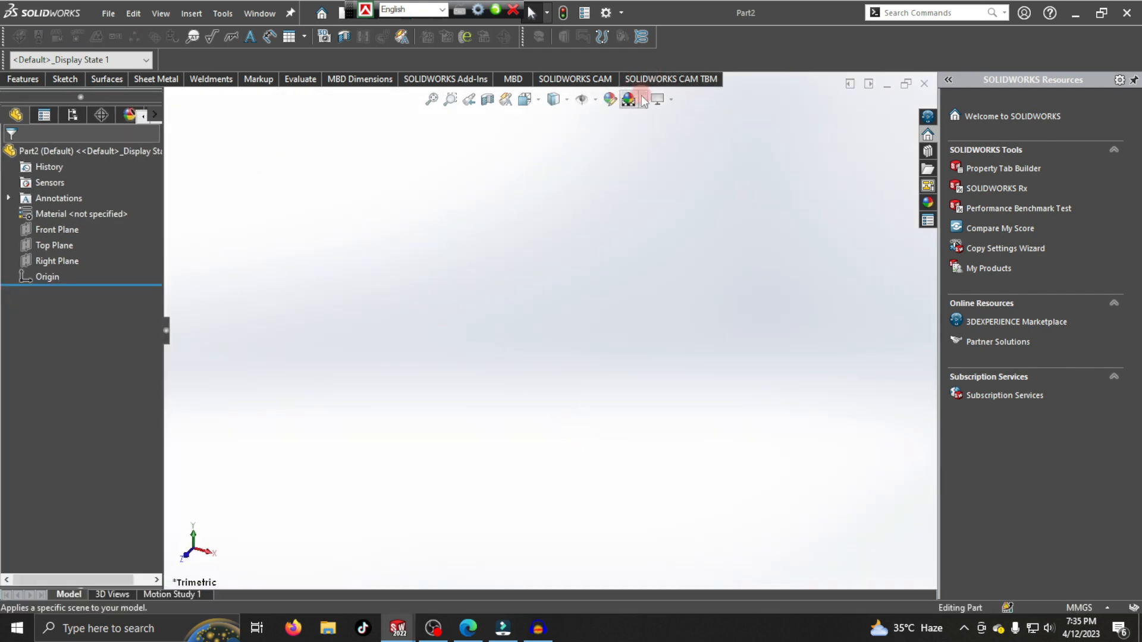
pyautogui.click(644, 100)
pyautogui.click(645, 134)
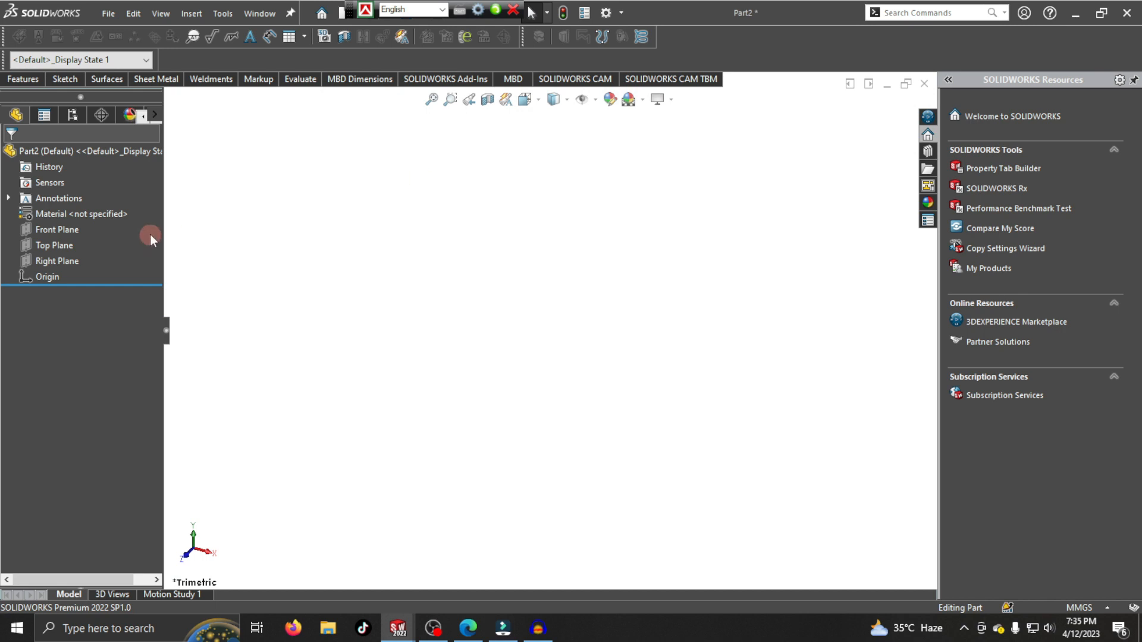
# - On the Top Plane, sketch a closed line profile from the origin, about 131 mm wide and 106 mm tall, with its upper-right corner notched
pyautogui.rightClick(49, 251)
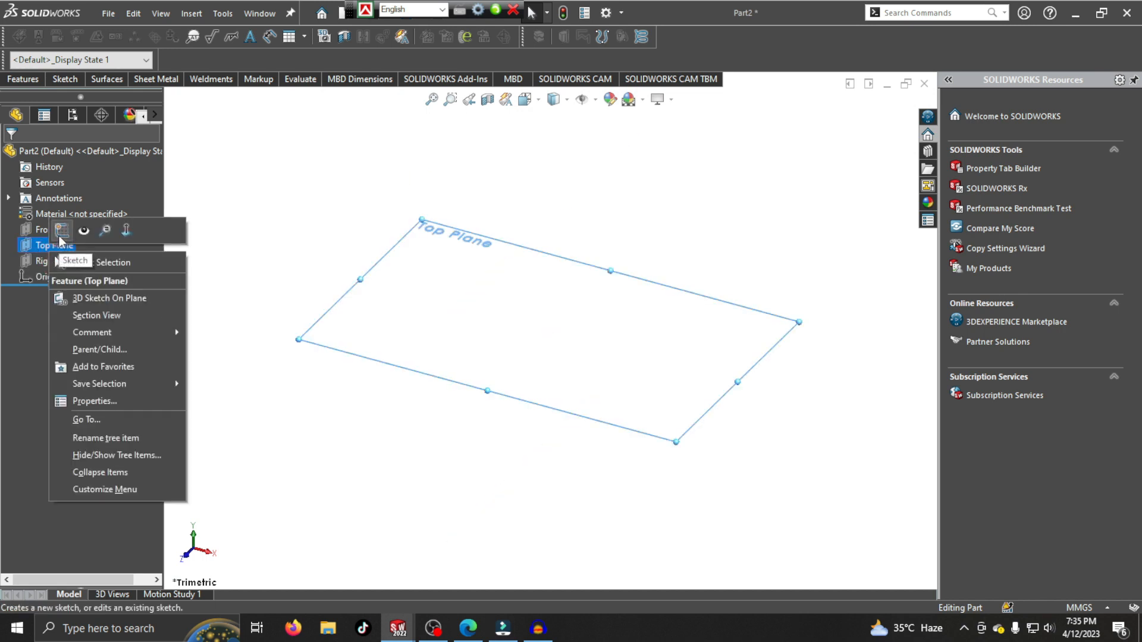
pyautogui.click(63, 235)
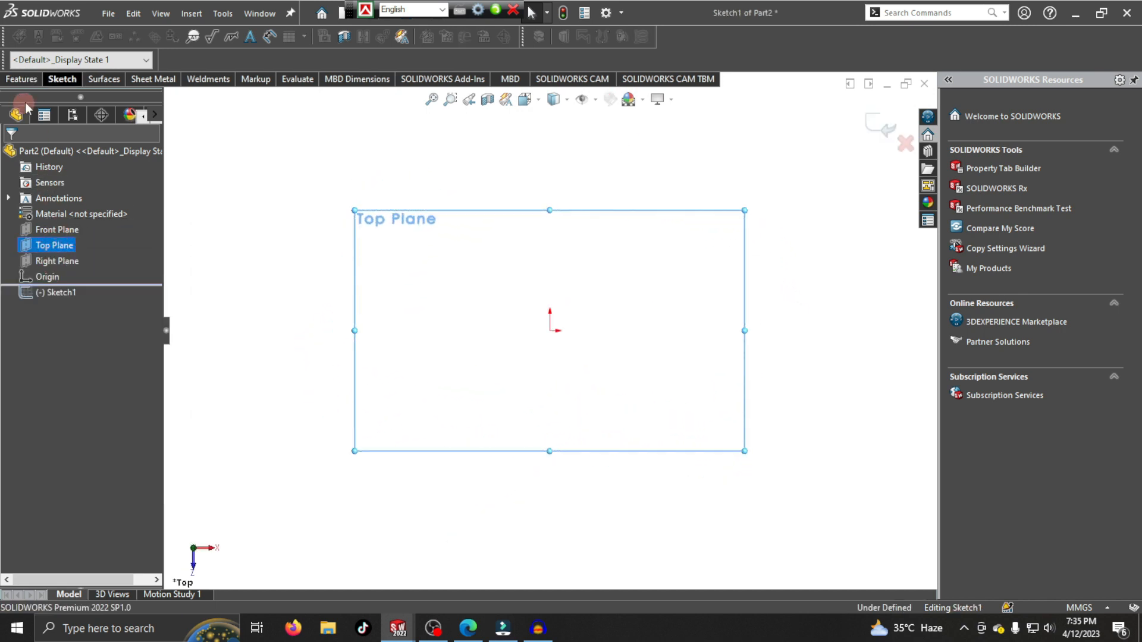
pyautogui.click(48, 80)
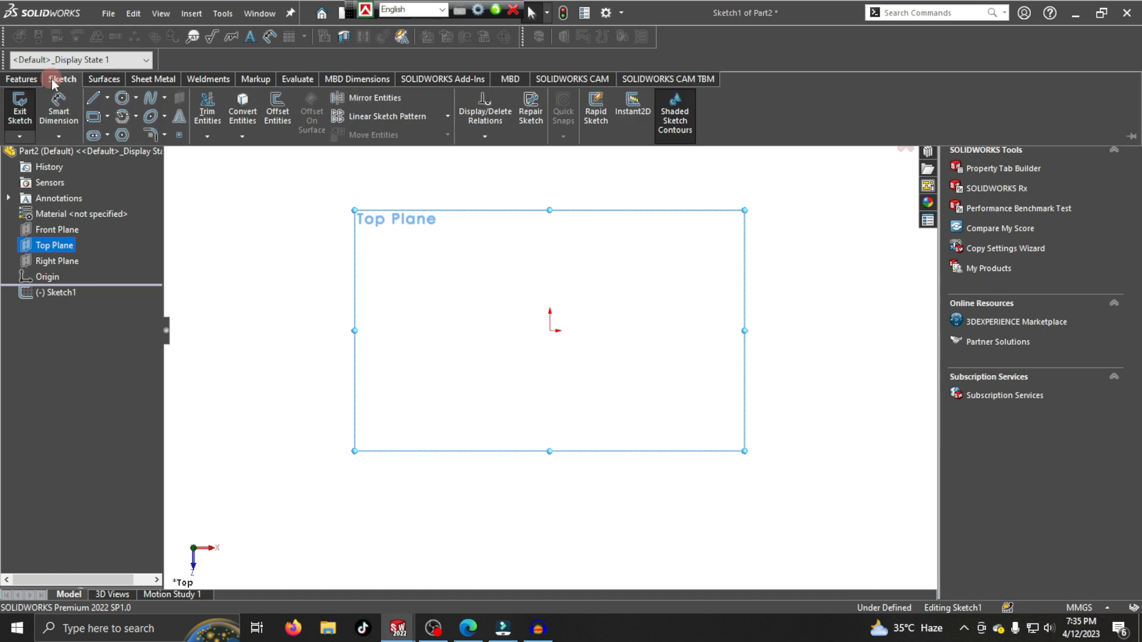
pyautogui.click(105, 99)
pyautogui.click(112, 115)
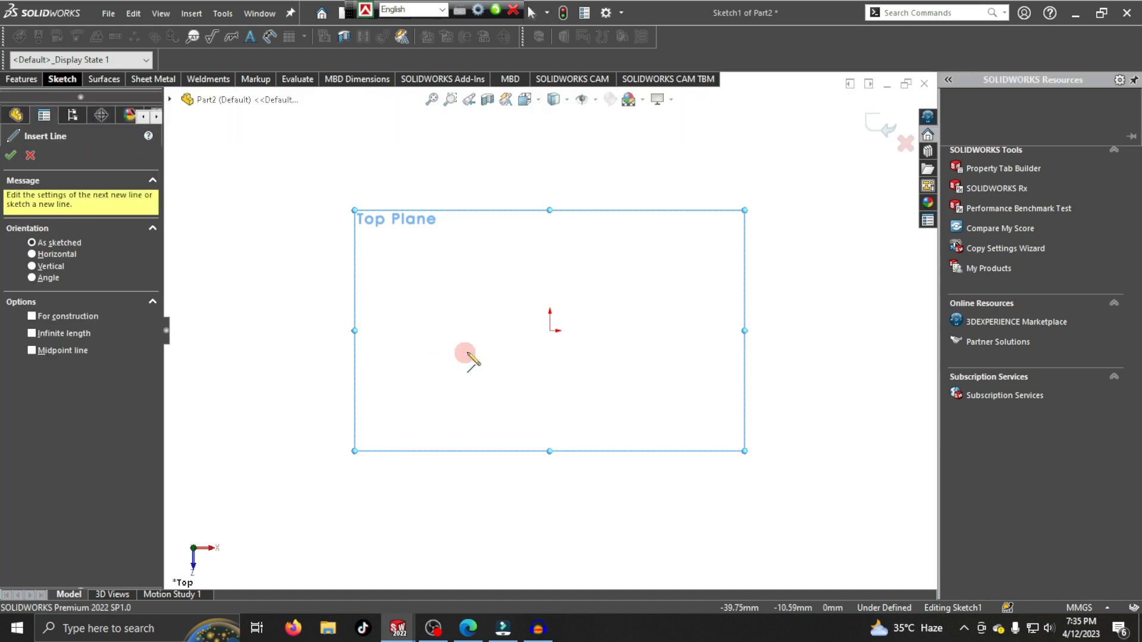
pyautogui.click(549, 332)
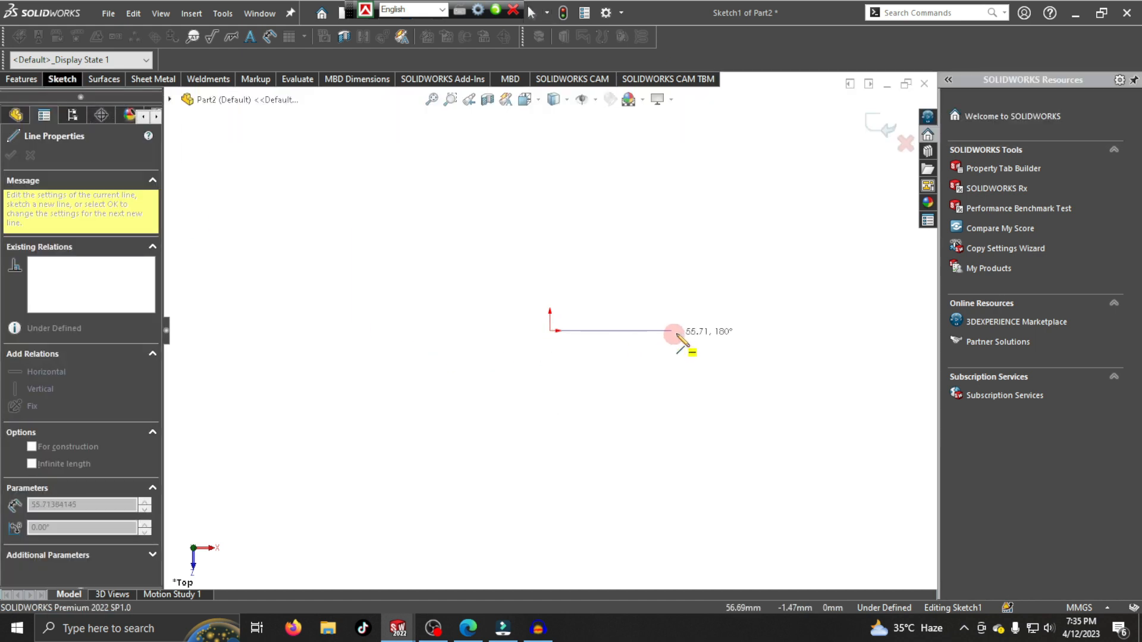
pyautogui.click(780, 332)
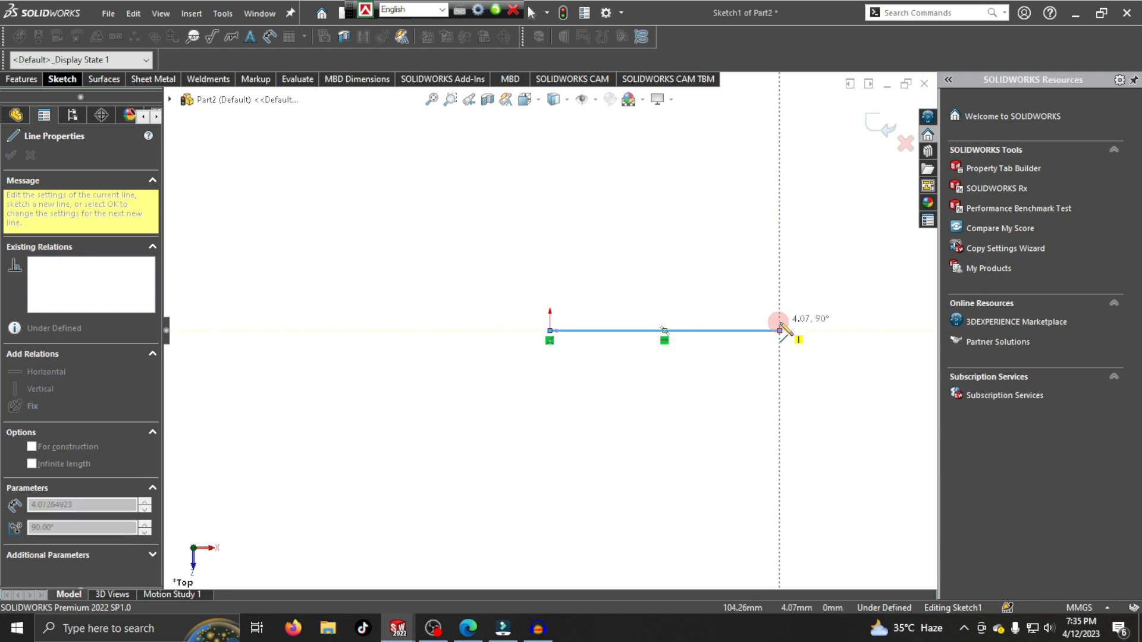
pyautogui.click(780, 462)
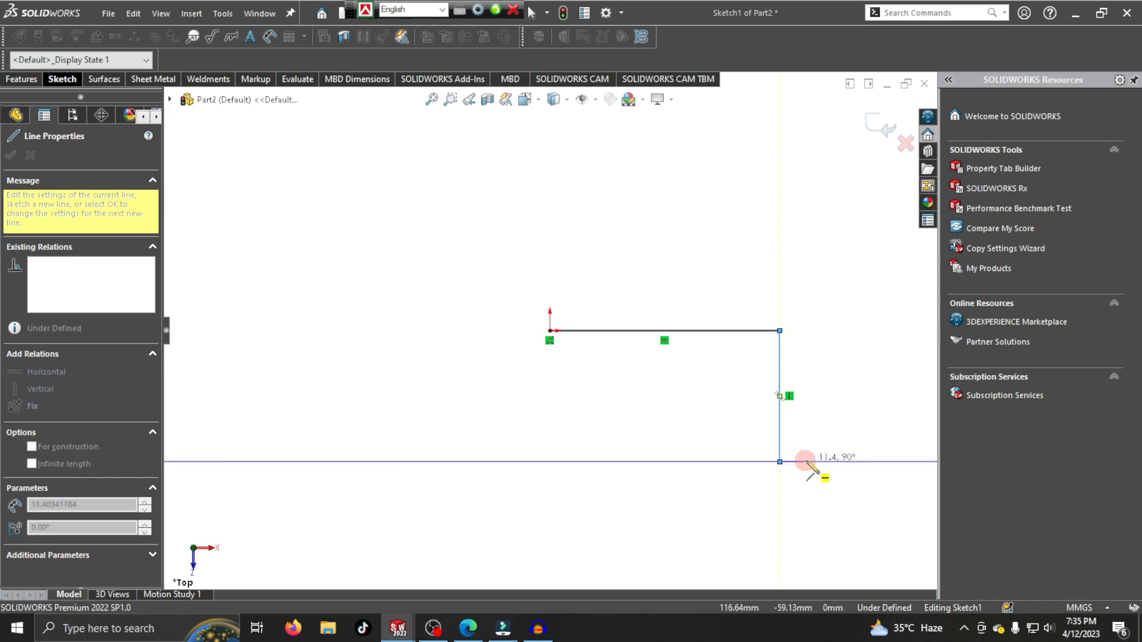
pyautogui.click(836, 463)
pyautogui.click(836, 563)
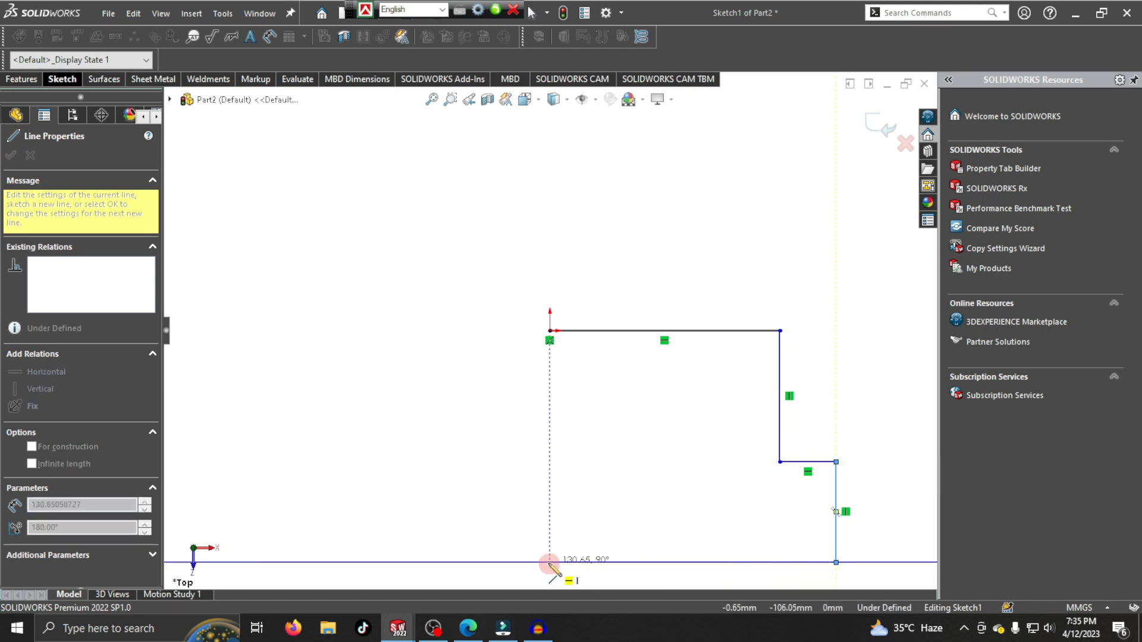
pyautogui.click(550, 562)
pyautogui.click(549, 330)
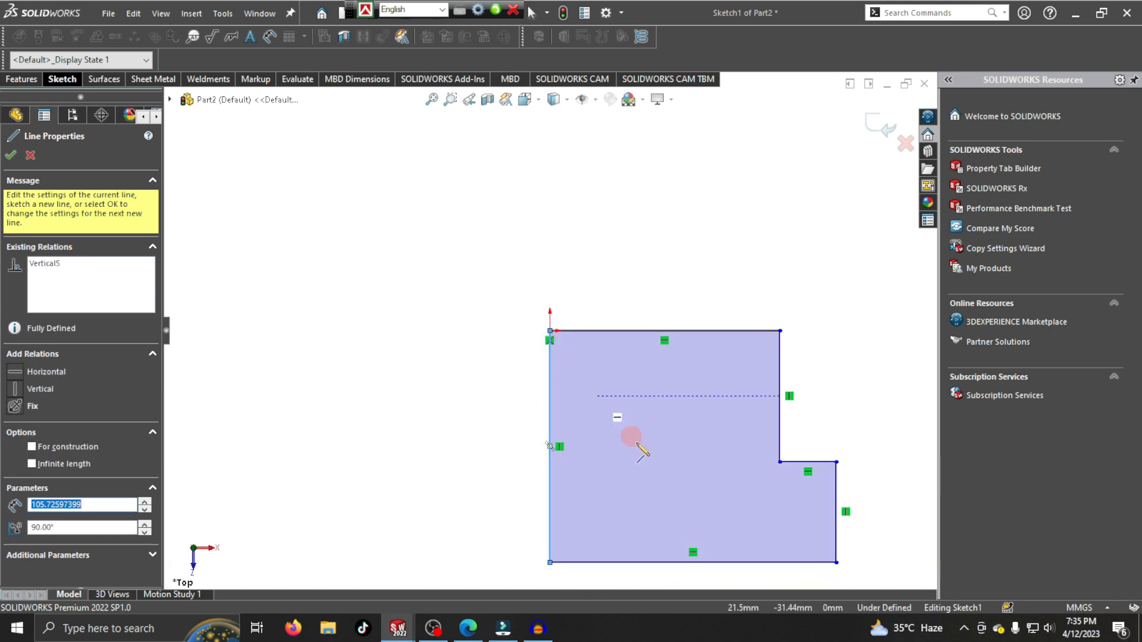
pyautogui.scroll(3, 638, 444)
pyautogui.scroll(-2, 735, 468)
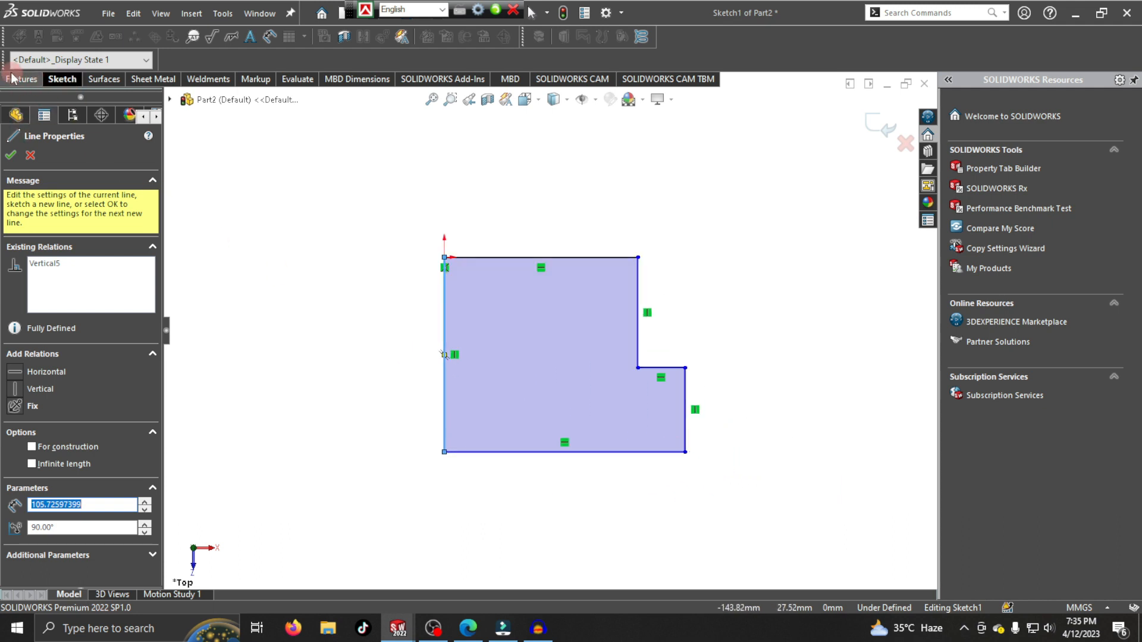
# - Check the corner radius in the PDF drawing in Edge and apply a 10 mm sketch fillet to the profile's lower-right corner
pyautogui.click(61, 81)
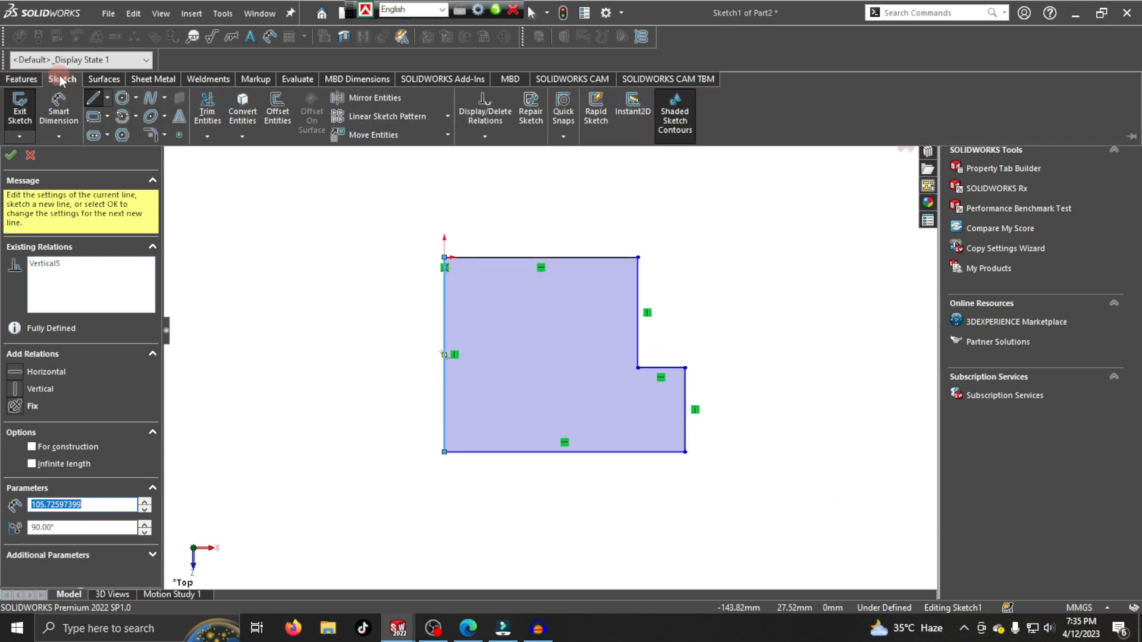
pyautogui.click(163, 135)
pyautogui.click(171, 151)
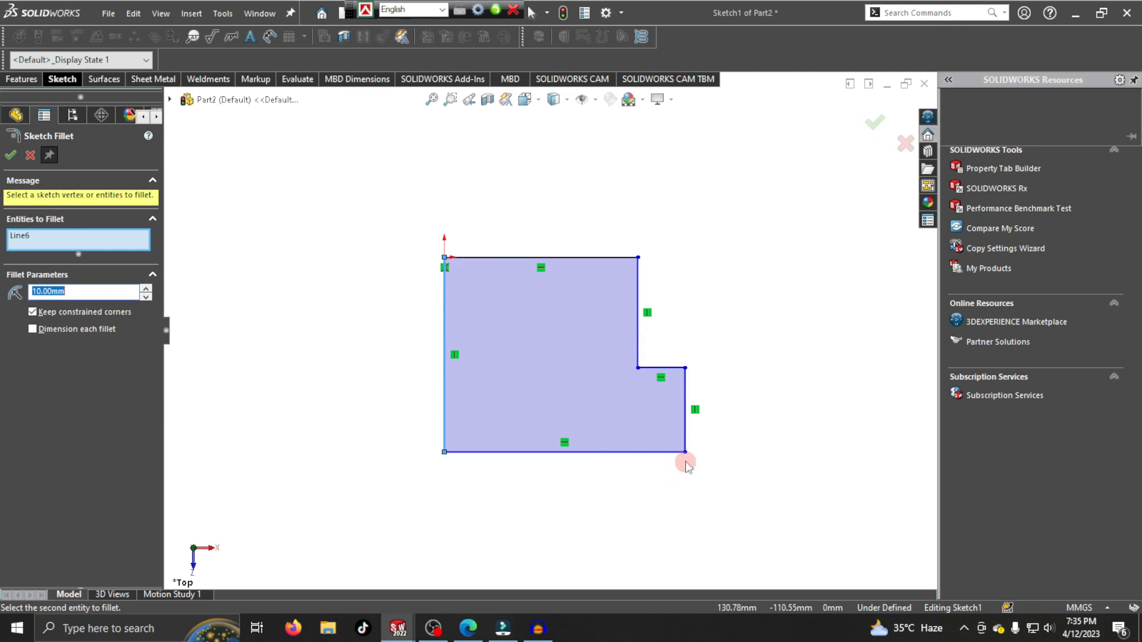
pyautogui.click(469, 629)
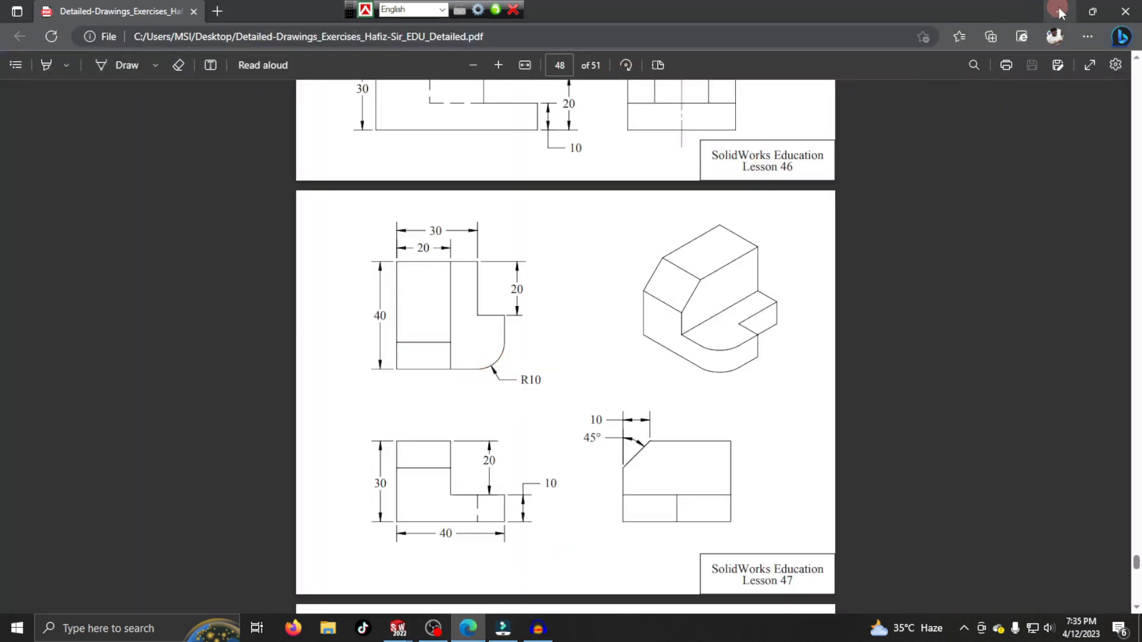
pyautogui.click(1059, 11)
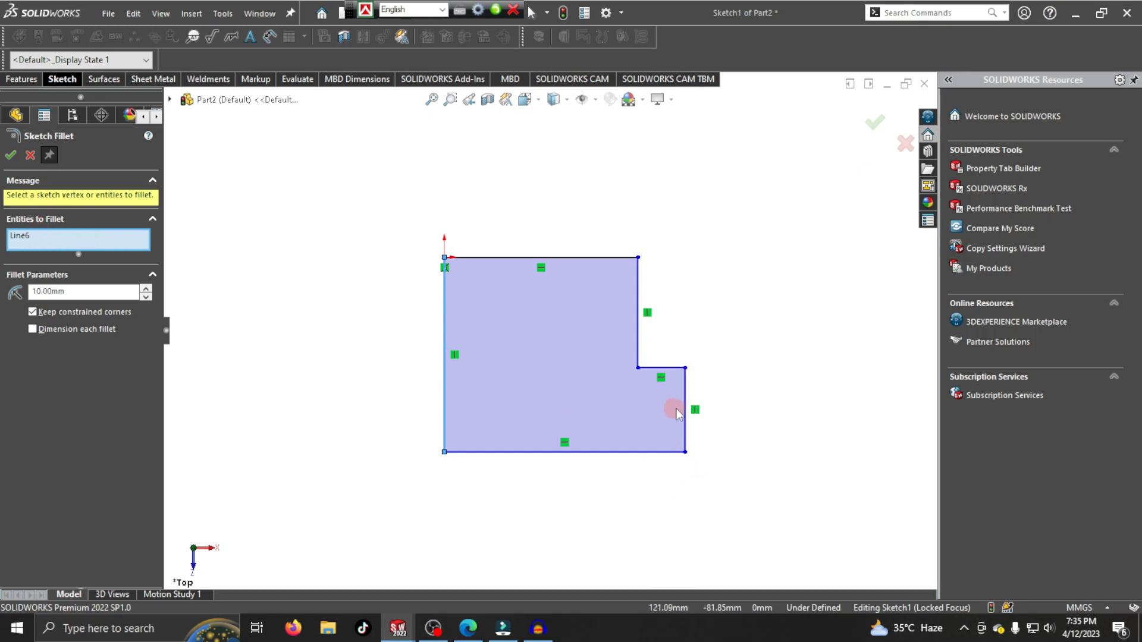
pyautogui.rightClick(23, 235)
pyautogui.click(42, 263)
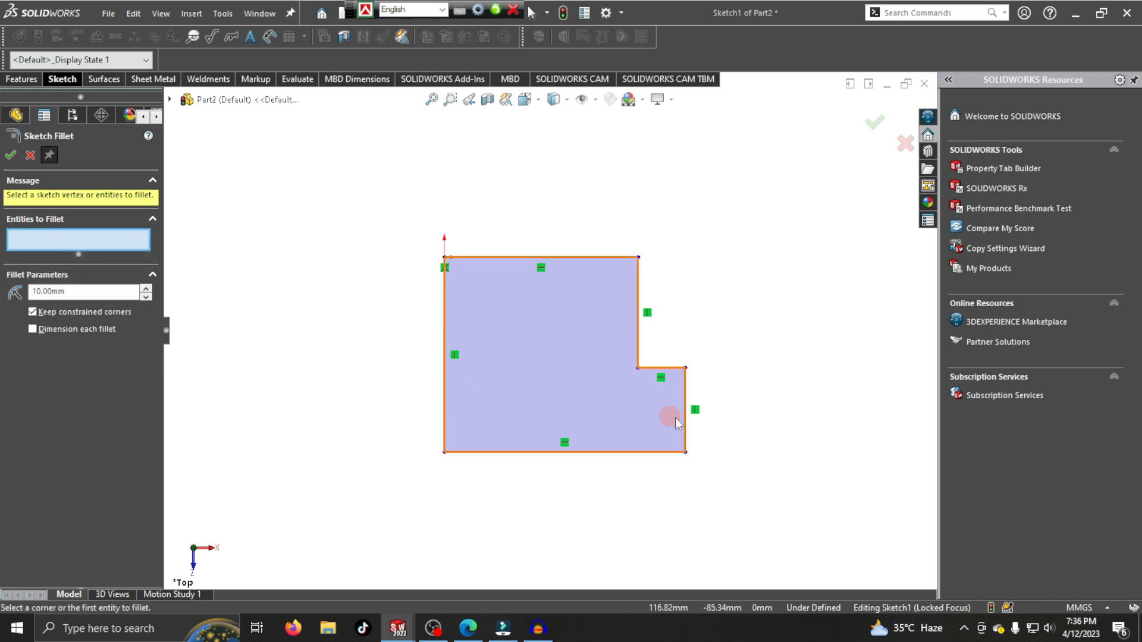
pyautogui.click(686, 453)
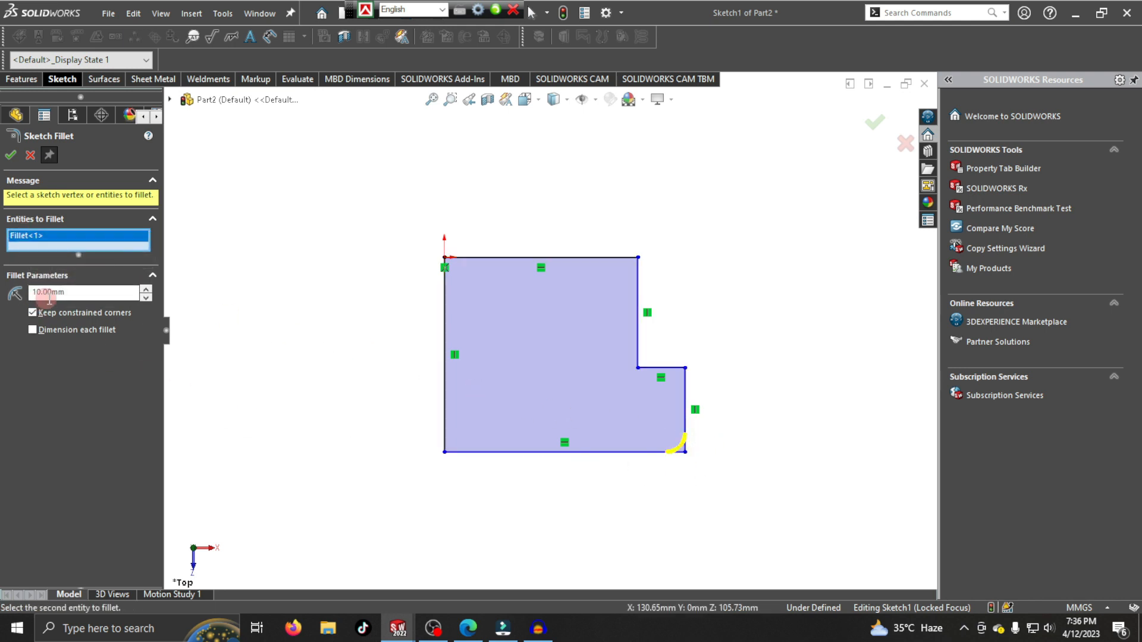
pyautogui.click(12, 158)
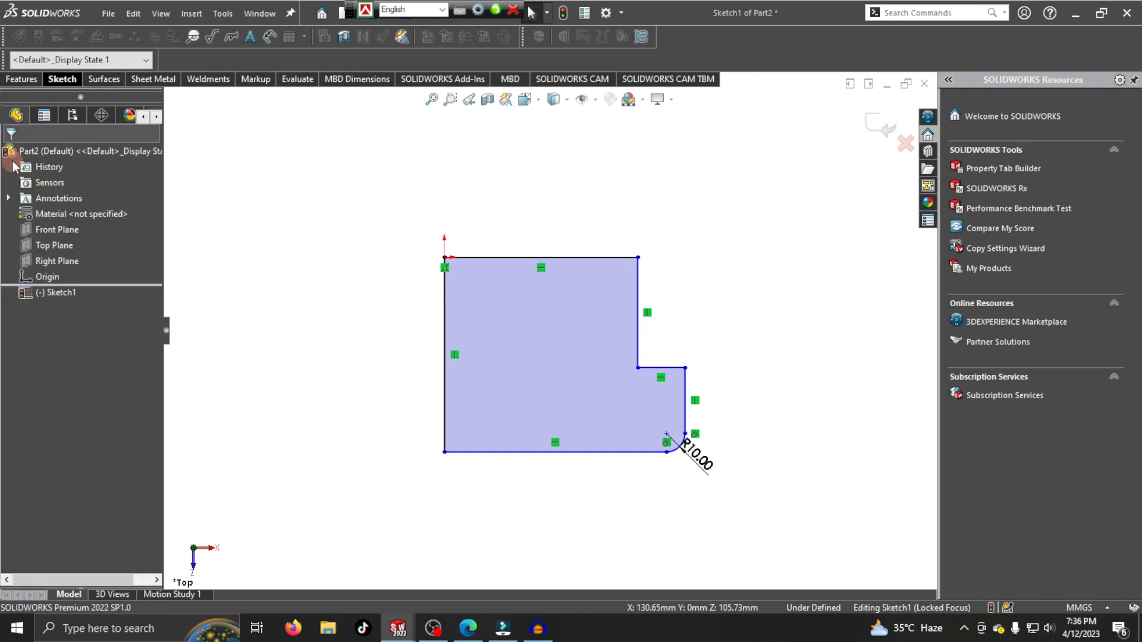
# - Check the reference PDF drawing and dimension the profile's top edge to 30 mm
pyautogui.click(61, 81)
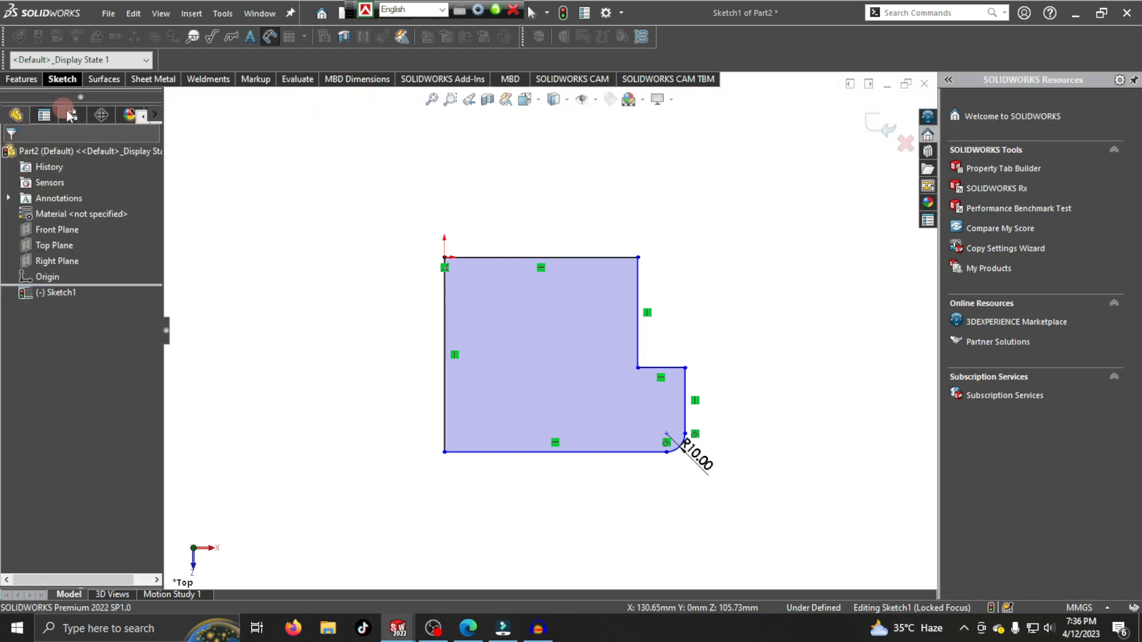
pyautogui.click(515, 262)
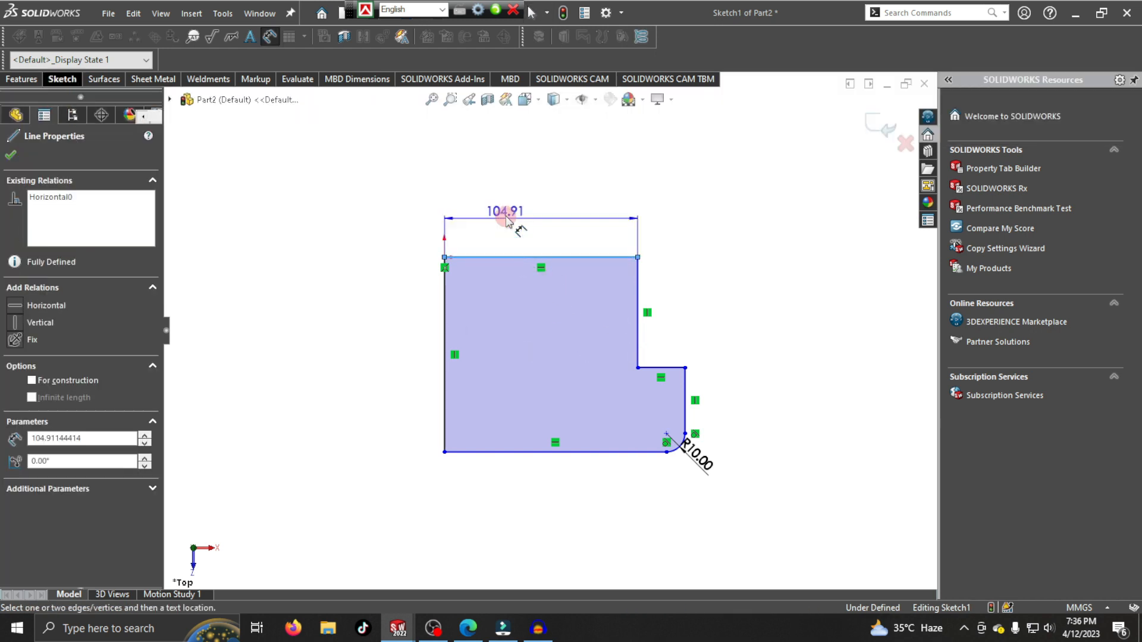
pyautogui.click(509, 209)
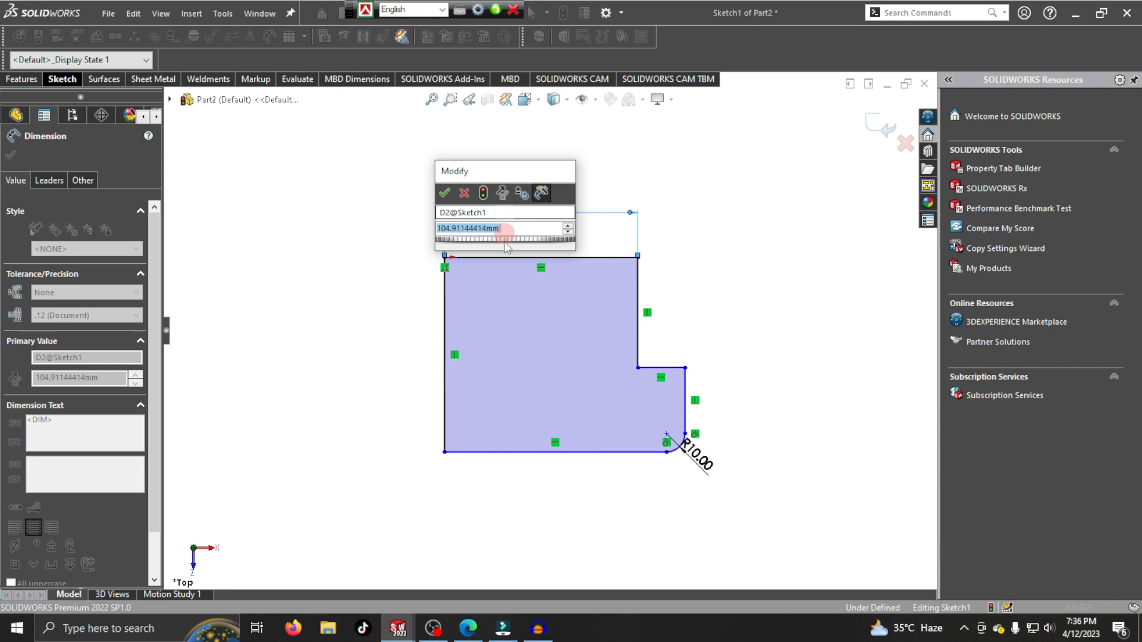
pyautogui.click(473, 628)
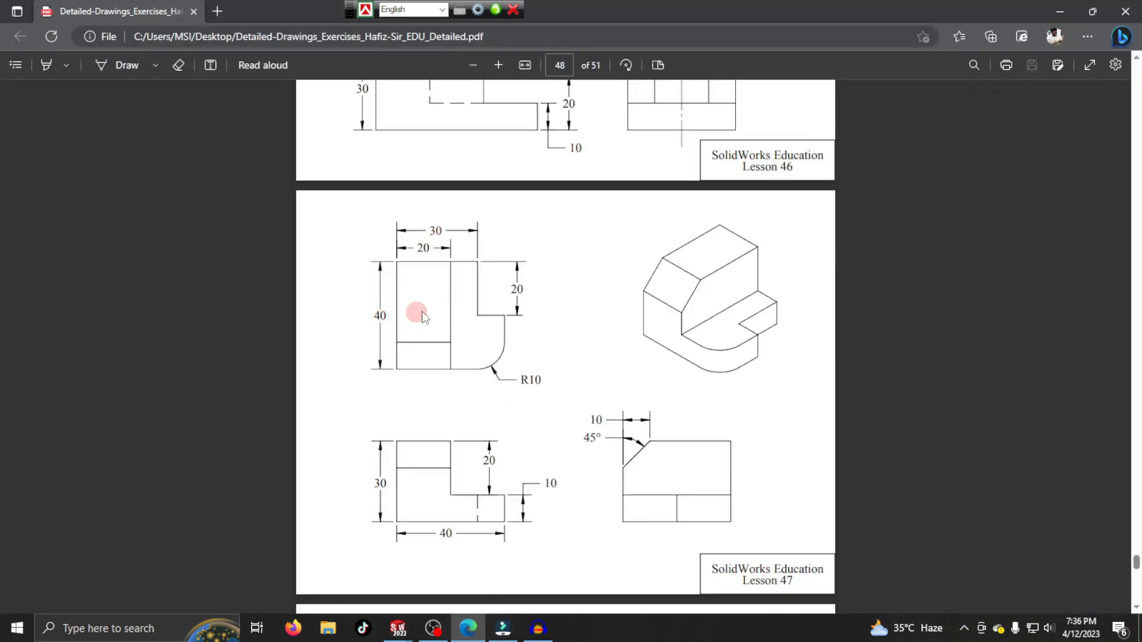
pyautogui.click(467, 628)
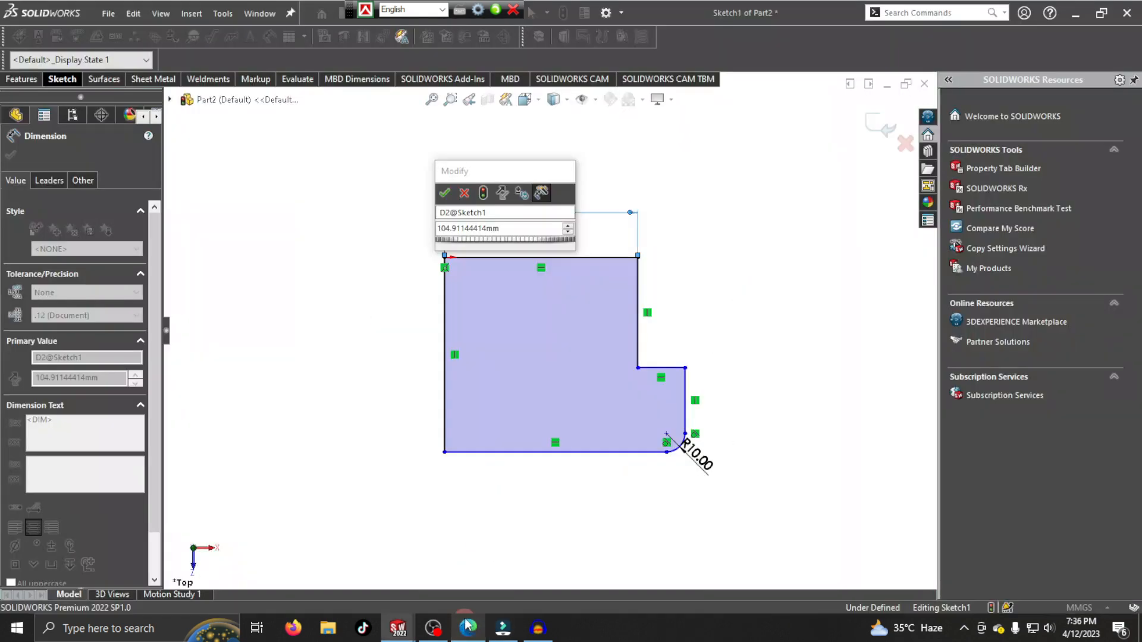
pyautogui.click(440, 238)
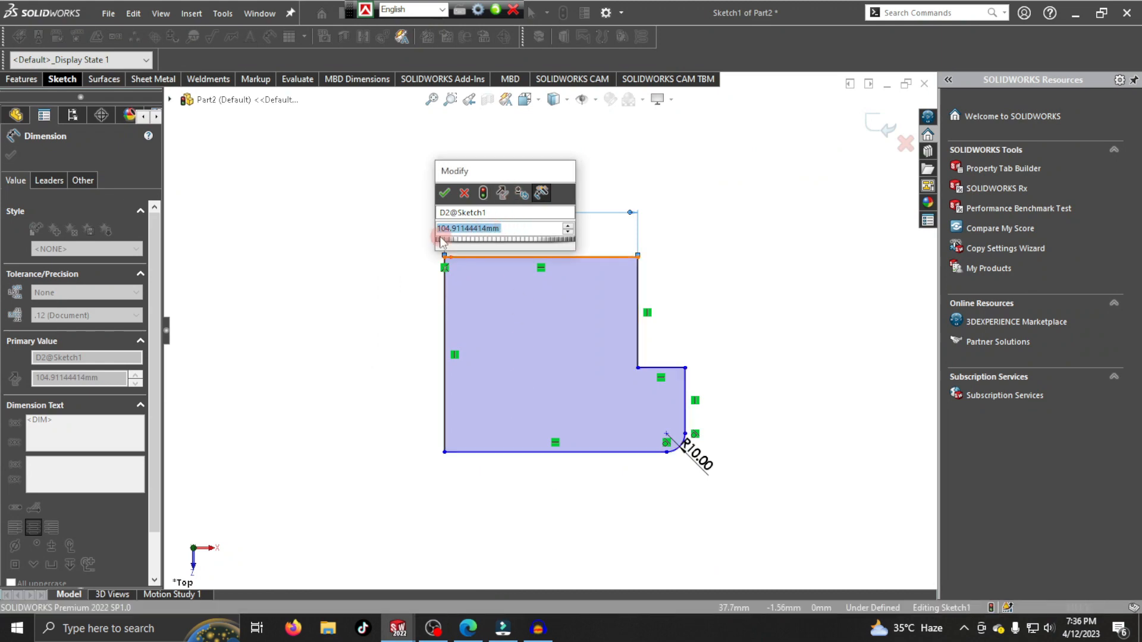
pyautogui.write('30')
pyautogui.press('Return')
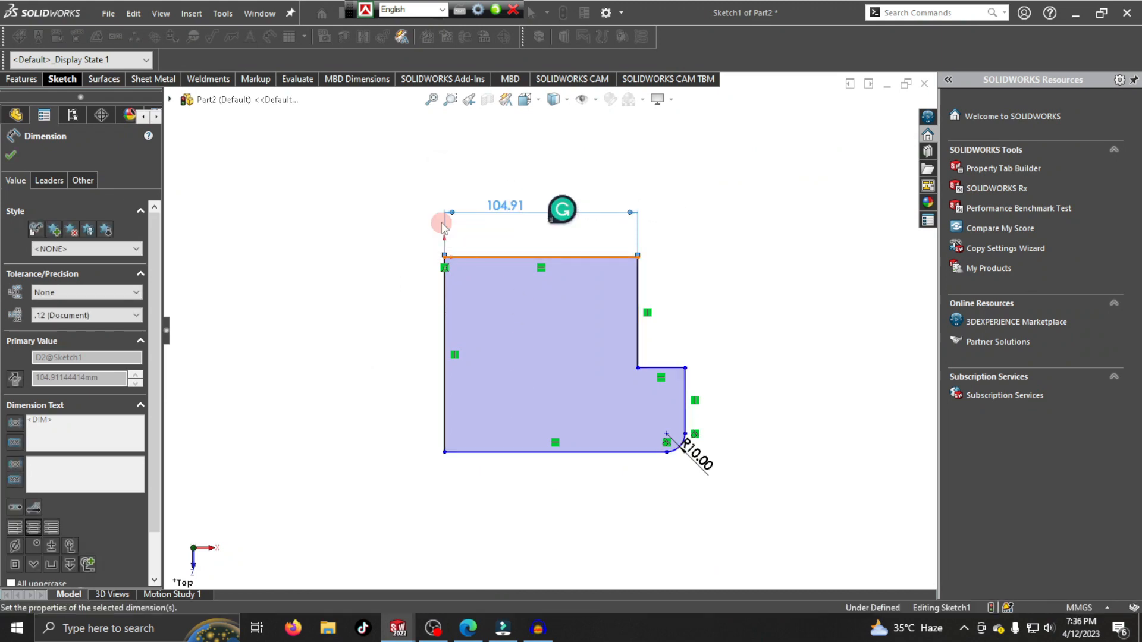
# - Dimension the notch's vertical edge to 20 mm and the profile's full left edge to 40 mm
pyautogui.click(505, 345)
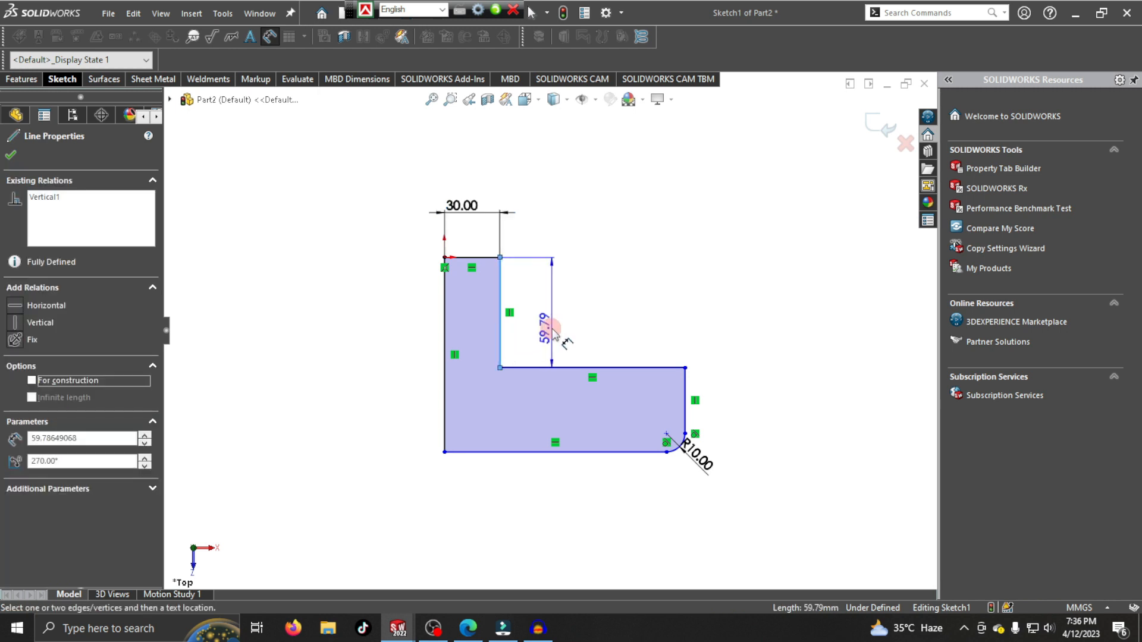
pyautogui.click(547, 330)
pyautogui.write('20')
pyautogui.press('Return')
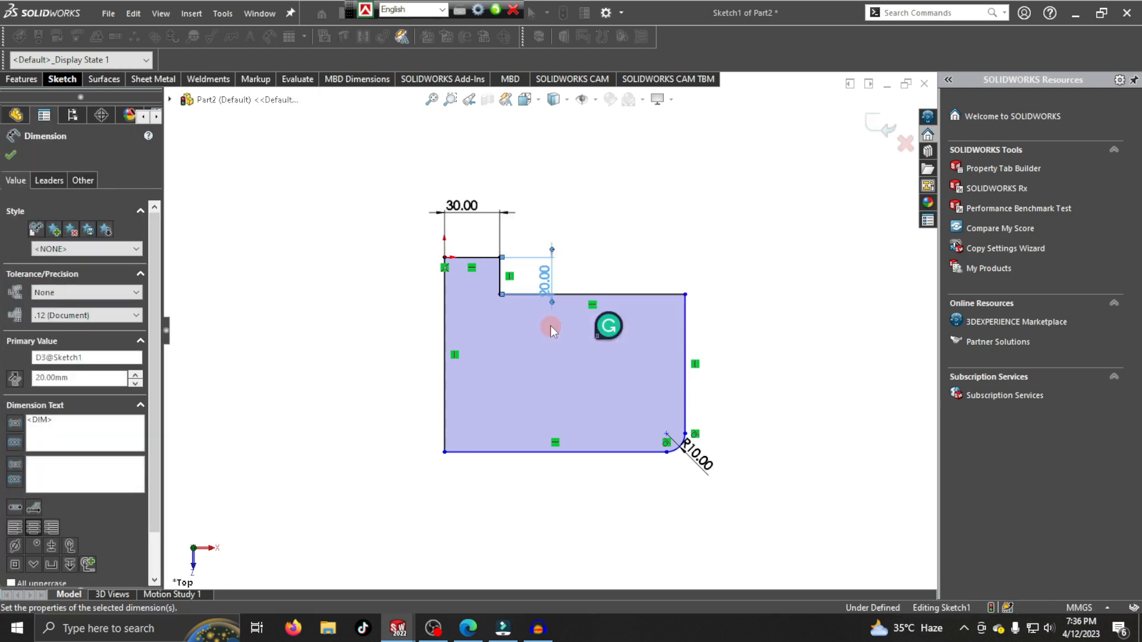
pyautogui.click(445, 387)
pyautogui.click(378, 396)
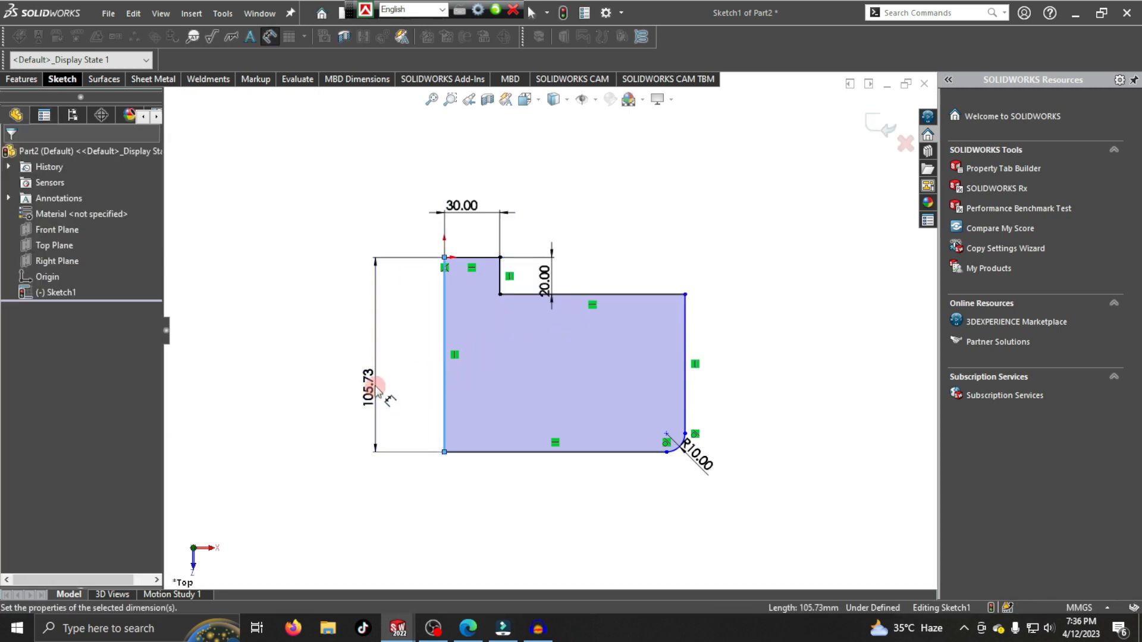
pyautogui.press('Return')
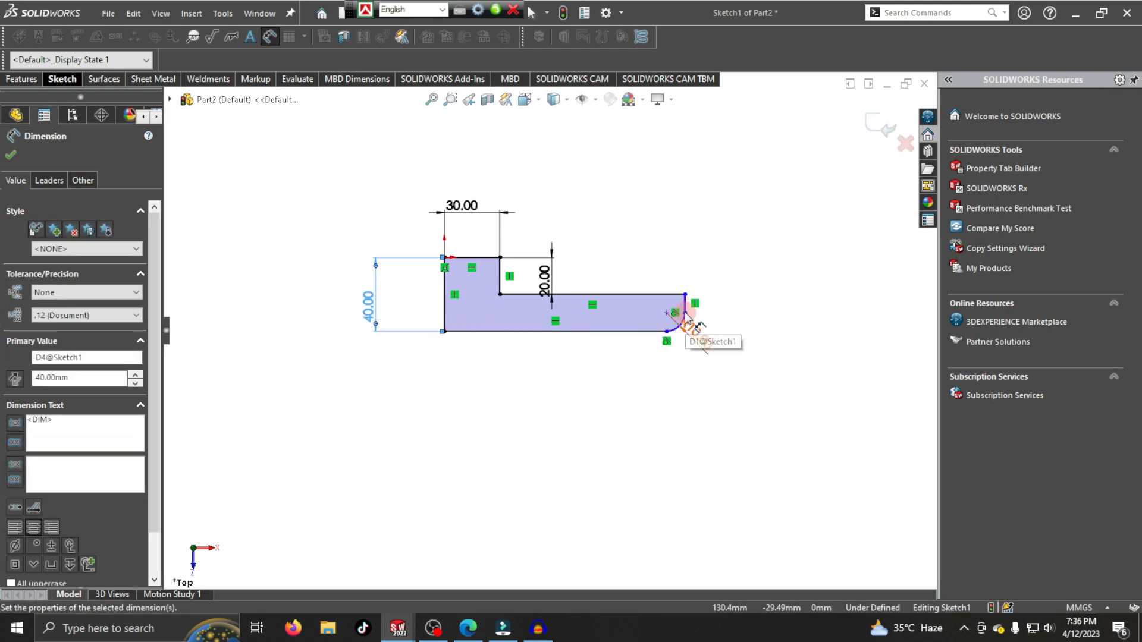
# - Dimension the overall width to 40 mm, from the lower-left corner to the fillet's upper endpoint
pyautogui.scroll(-3, 686, 314)
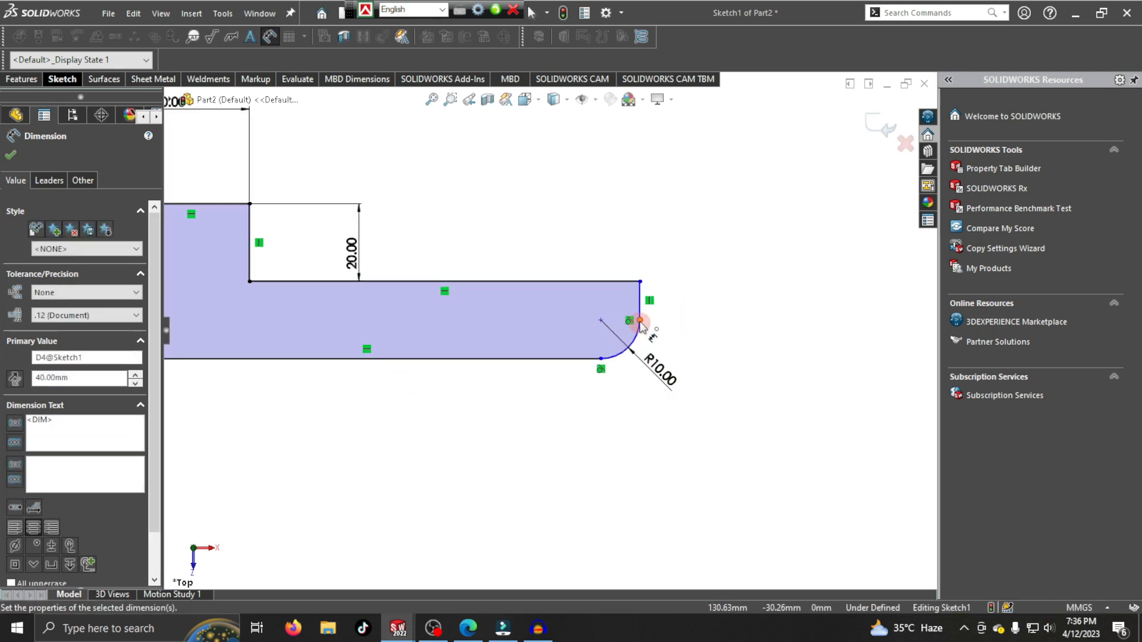
pyautogui.click(641, 323)
pyautogui.scroll(2, 561, 395)
pyautogui.click(349, 344)
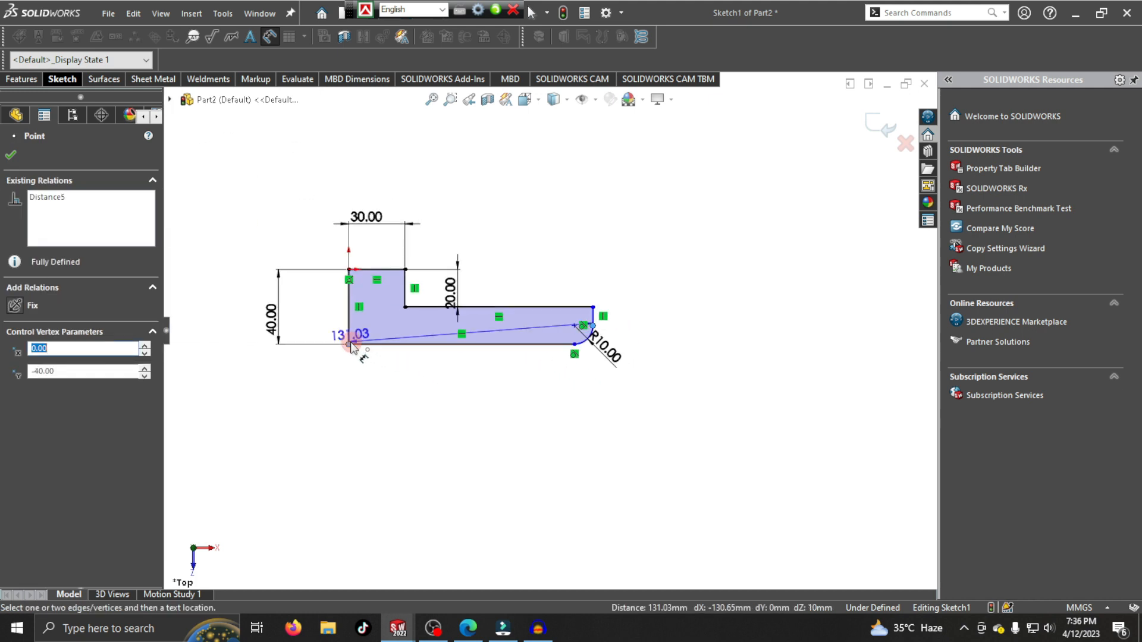
pyautogui.click(424, 447)
pyautogui.write('4')
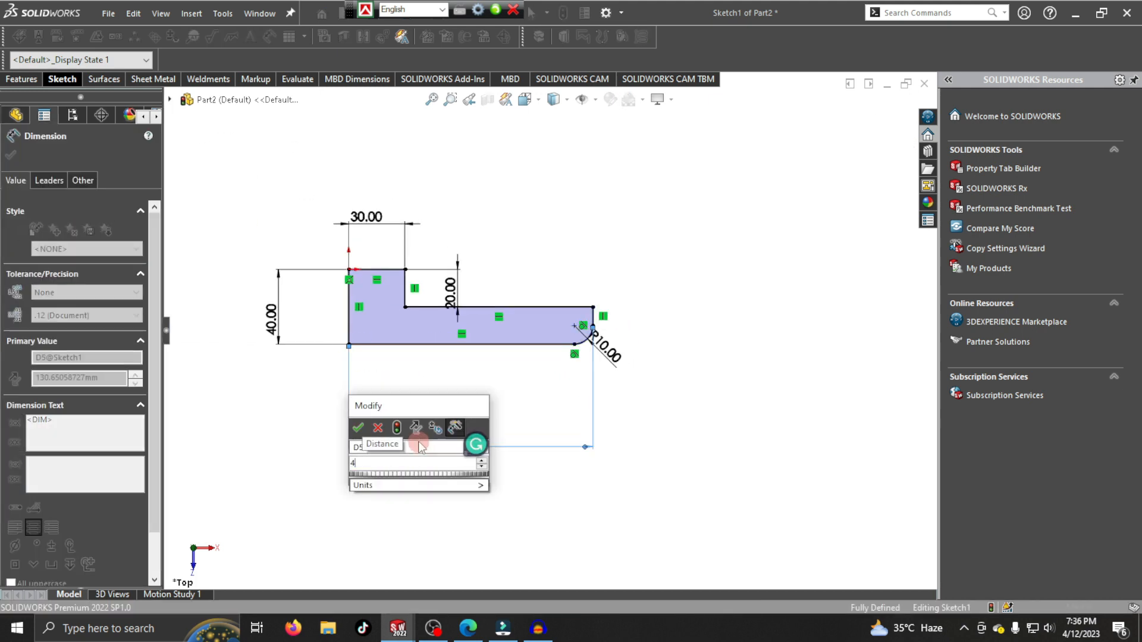
pyautogui.write('0')
pyautogui.press('Return')
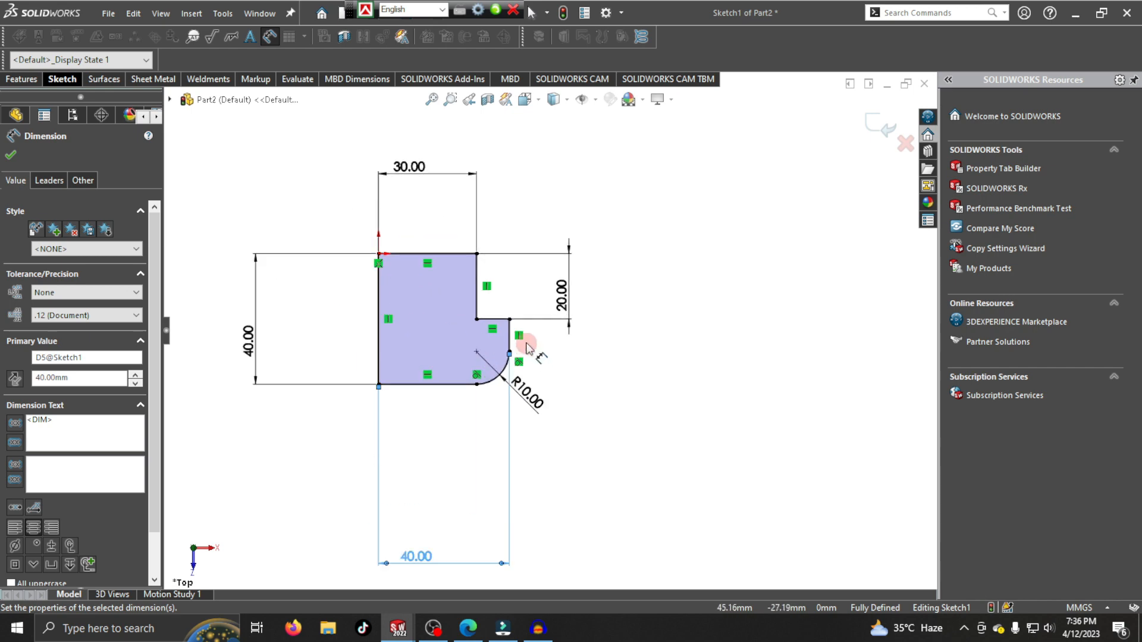
# - Extrude the L-shaped base profile 10 mm as a blind boss
pyautogui.scroll(-2, 526, 343)
pyautogui.scroll(2, 463, 345)
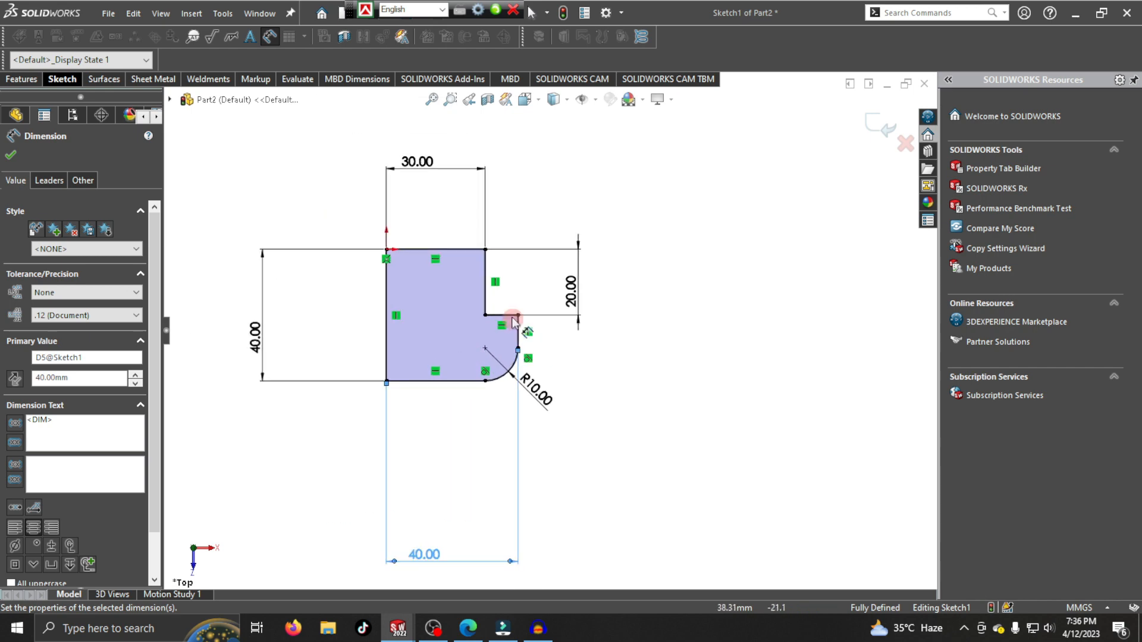
pyautogui.click(28, 84)
pyautogui.click(25, 107)
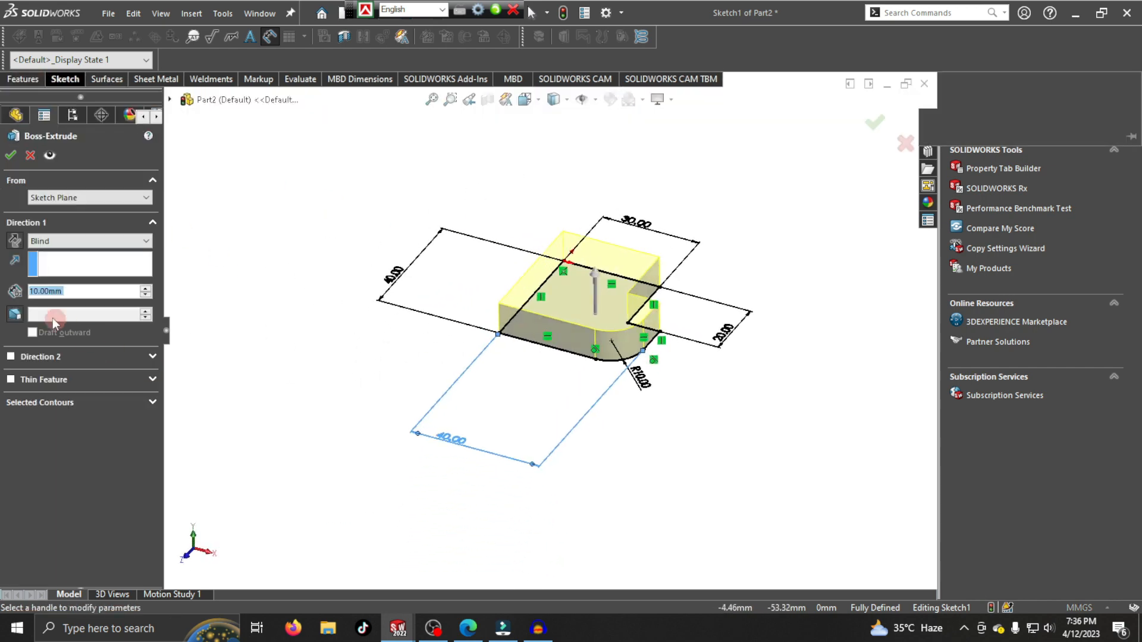
pyautogui.click(10, 156)
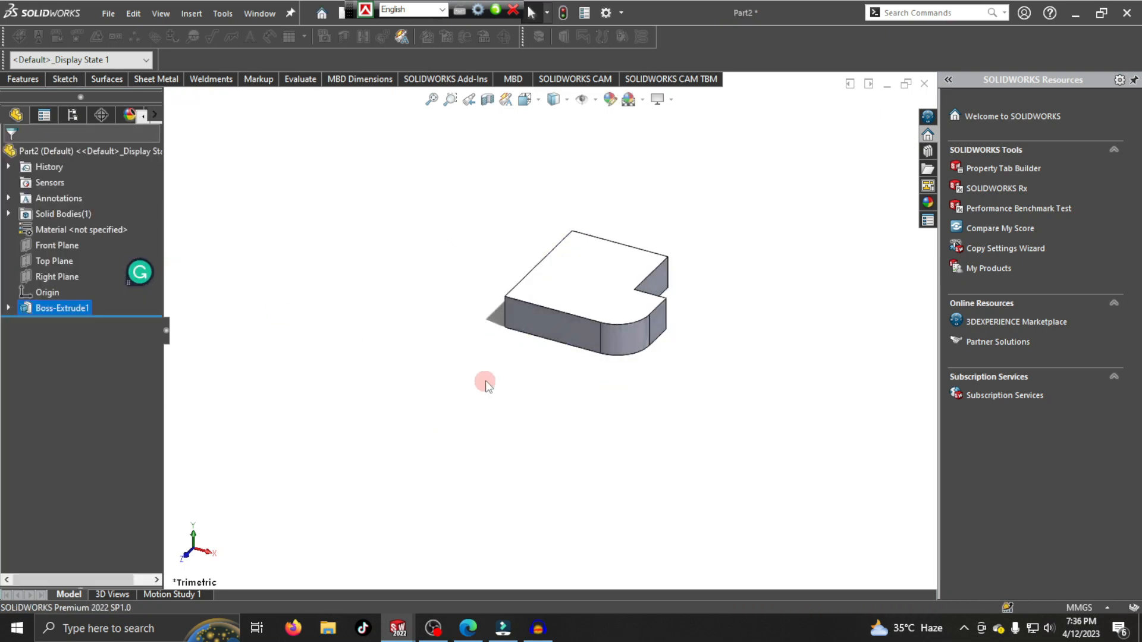
# - Orient the view normal to the base's top face and turn off RealView Graphics
pyautogui.click(571, 288)
pyautogui.click(693, 243)
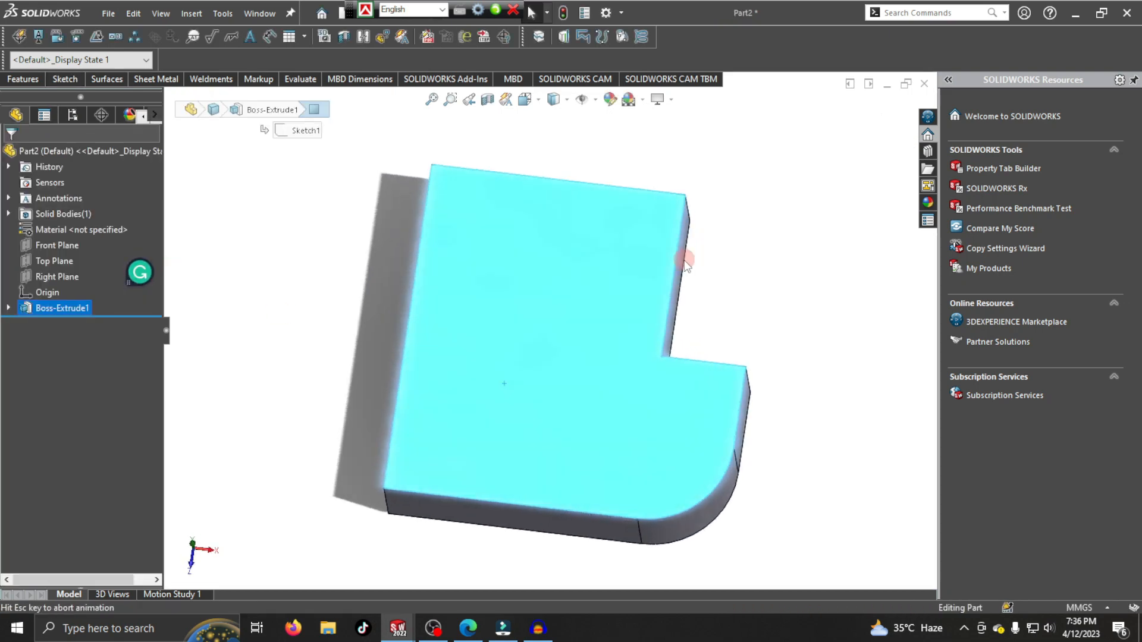
pyautogui.click(680, 104)
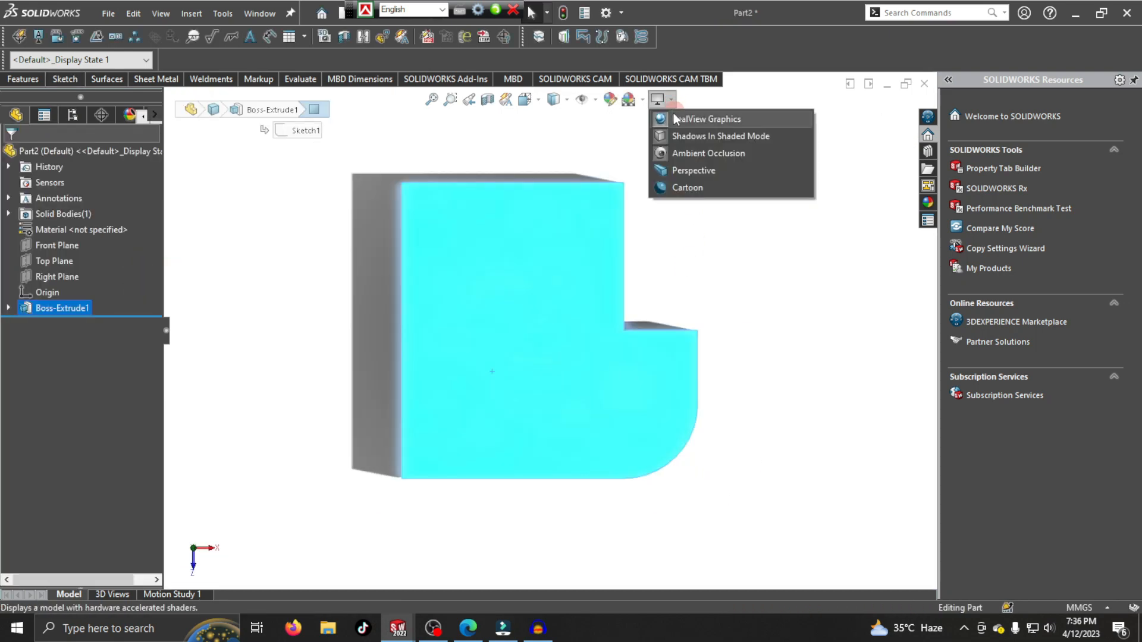
pyautogui.click(675, 117)
# - Sketch a corner rectangle about 13.6 mm wide on the top face, from the origin corner down to the face's lower edge
pyautogui.click(62, 80)
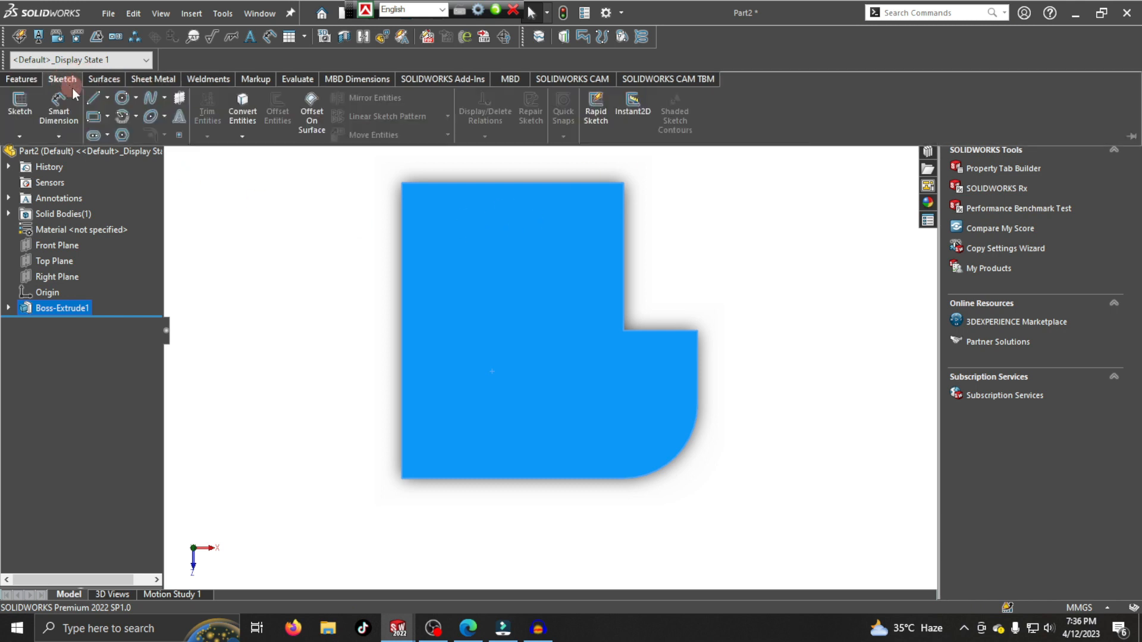
pyautogui.click(106, 113)
pyautogui.click(107, 134)
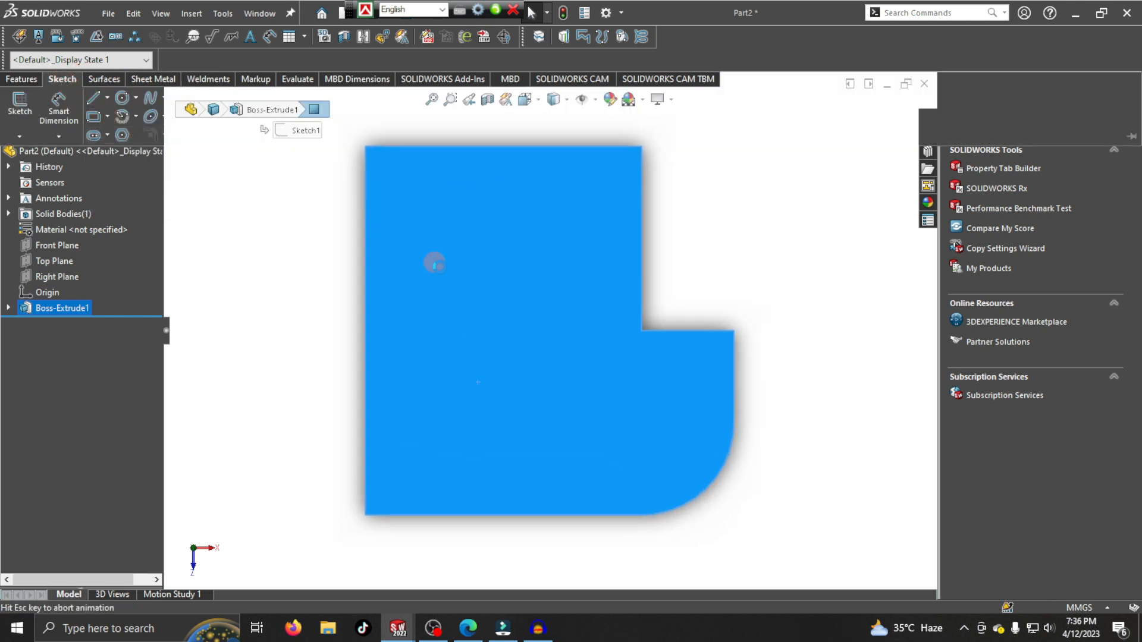
pyautogui.click(373, 154)
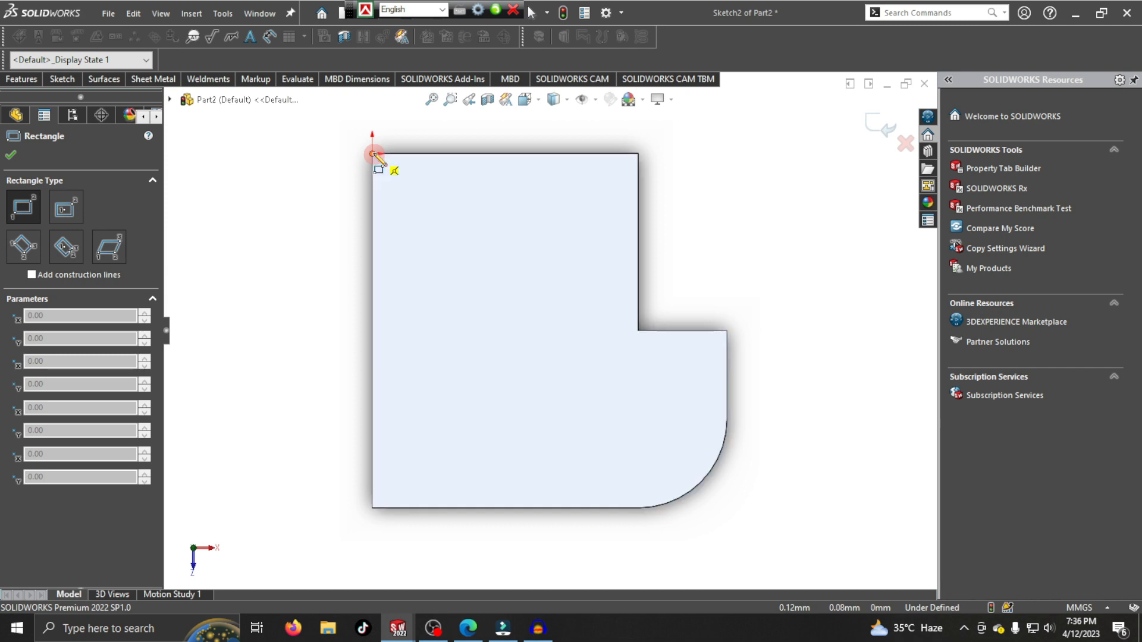
pyautogui.click(492, 508)
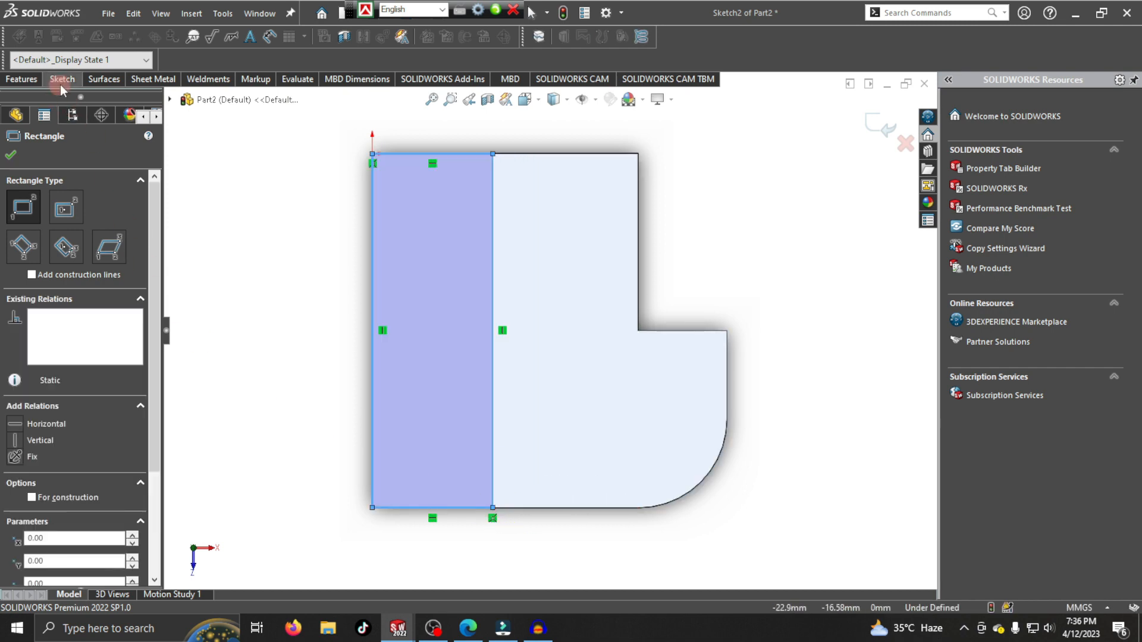
# - Check the reference PDF drawing in Edge and dimension the rectangle's top edge to 20 mm in SOLIDWORKS
pyautogui.click(62, 90)
pyautogui.click(25, 107)
pyautogui.click(423, 153)
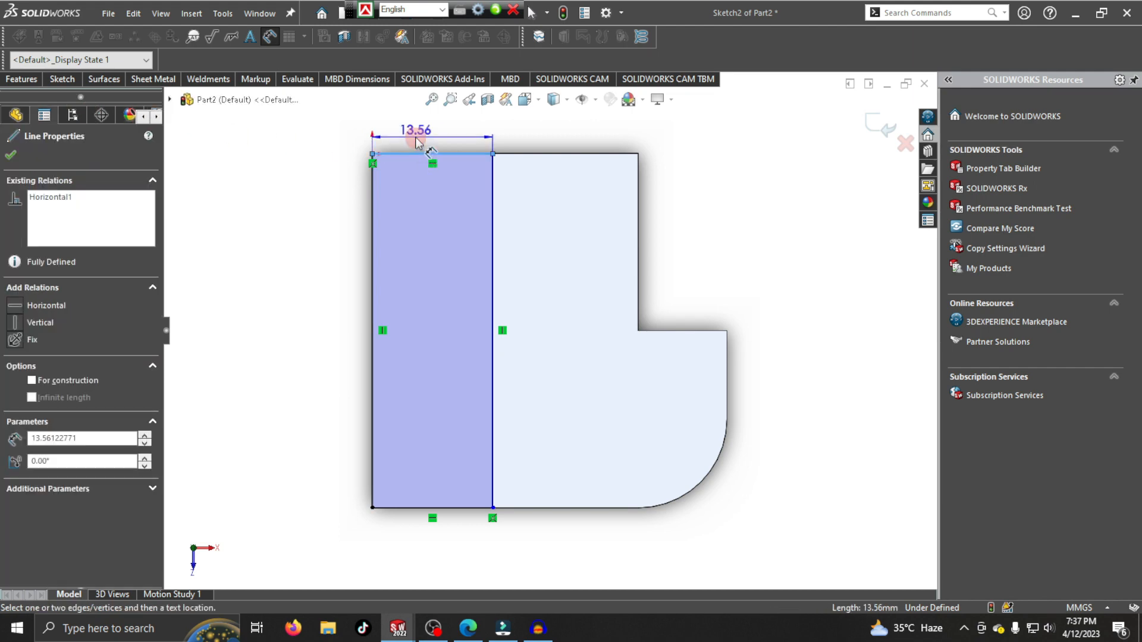
pyautogui.click(414, 137)
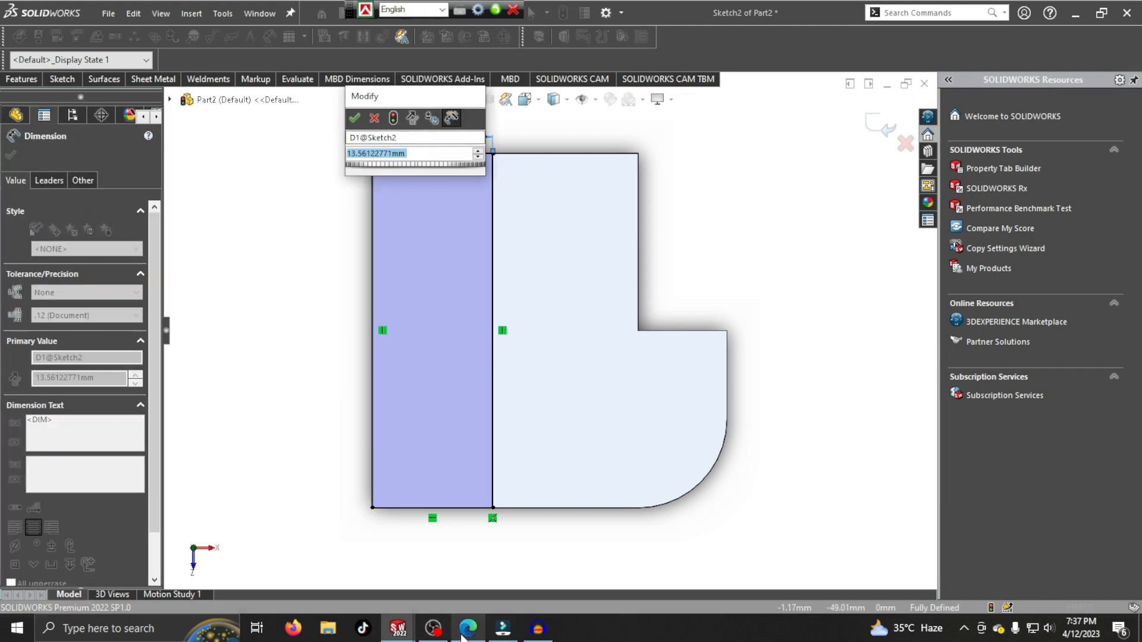
pyautogui.click(464, 633)
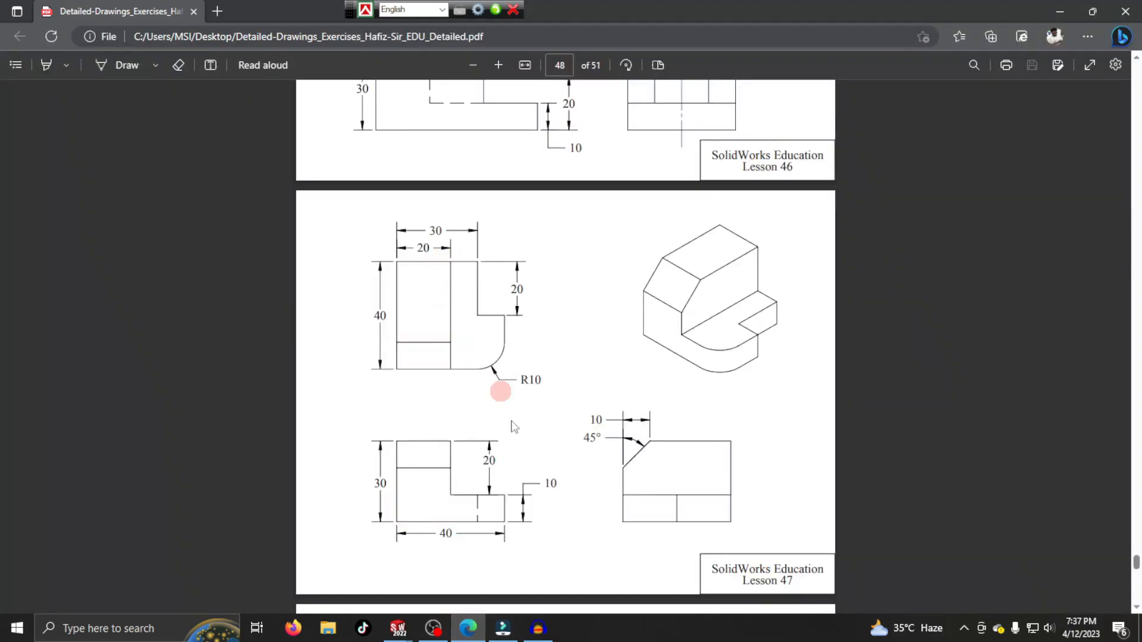
pyautogui.moveTo(433, 635)
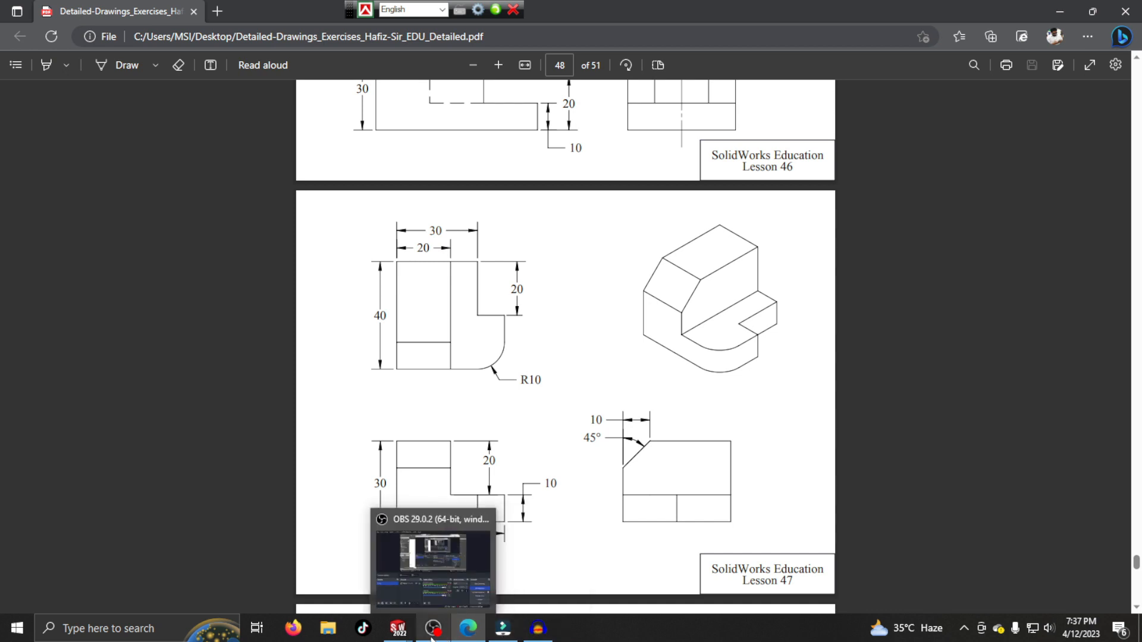
pyautogui.moveTo(398, 631)
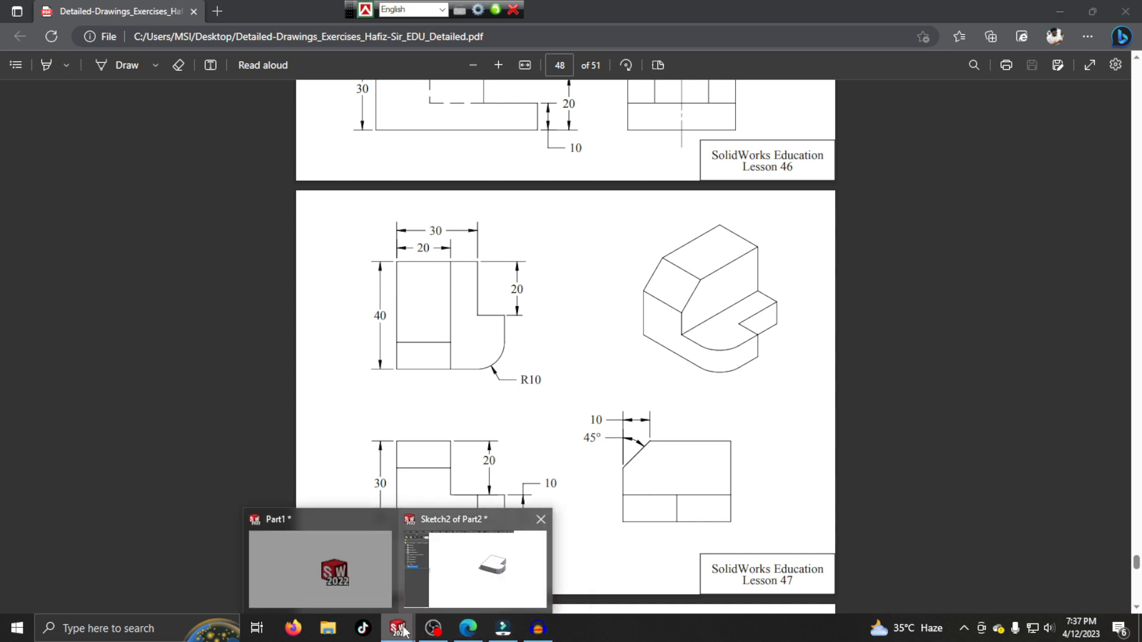
pyautogui.click(475, 572)
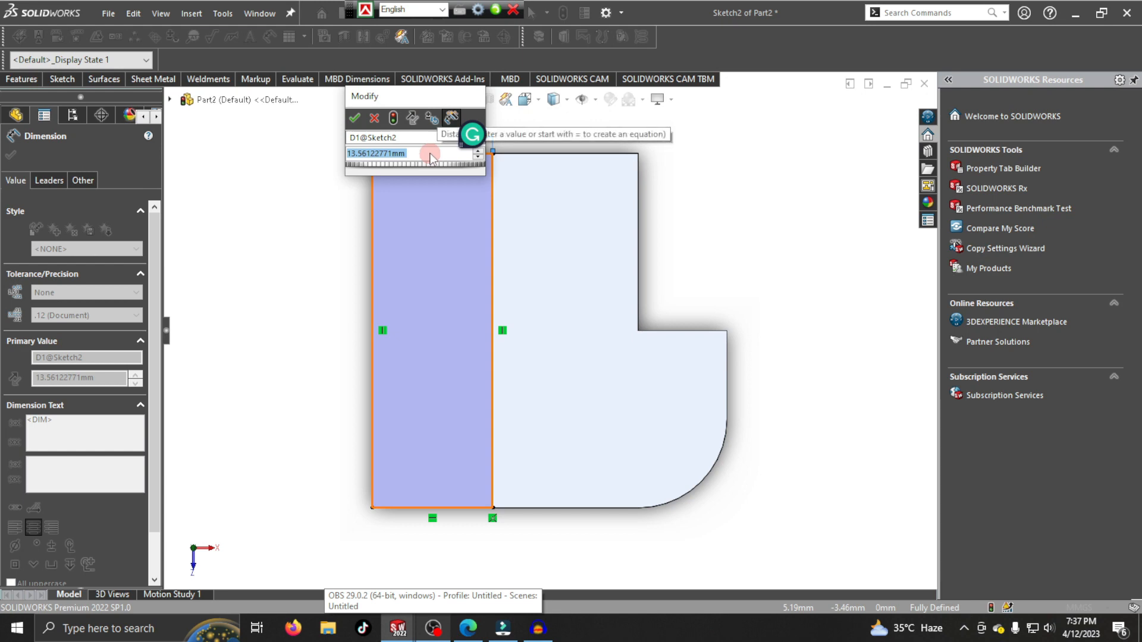
pyautogui.write('2')
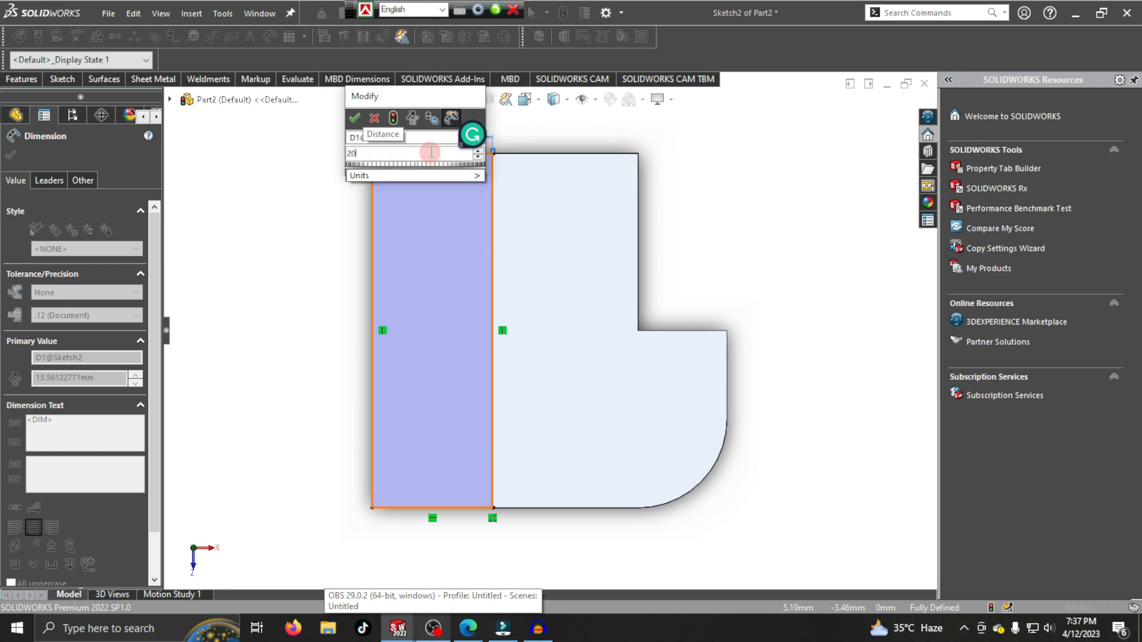
pyautogui.write('0')
pyautogui.press('Return')
# - Extrude the rectangle 20 mm upward as a boss merged with the base
pyautogui.scroll(-2, 559, 238)
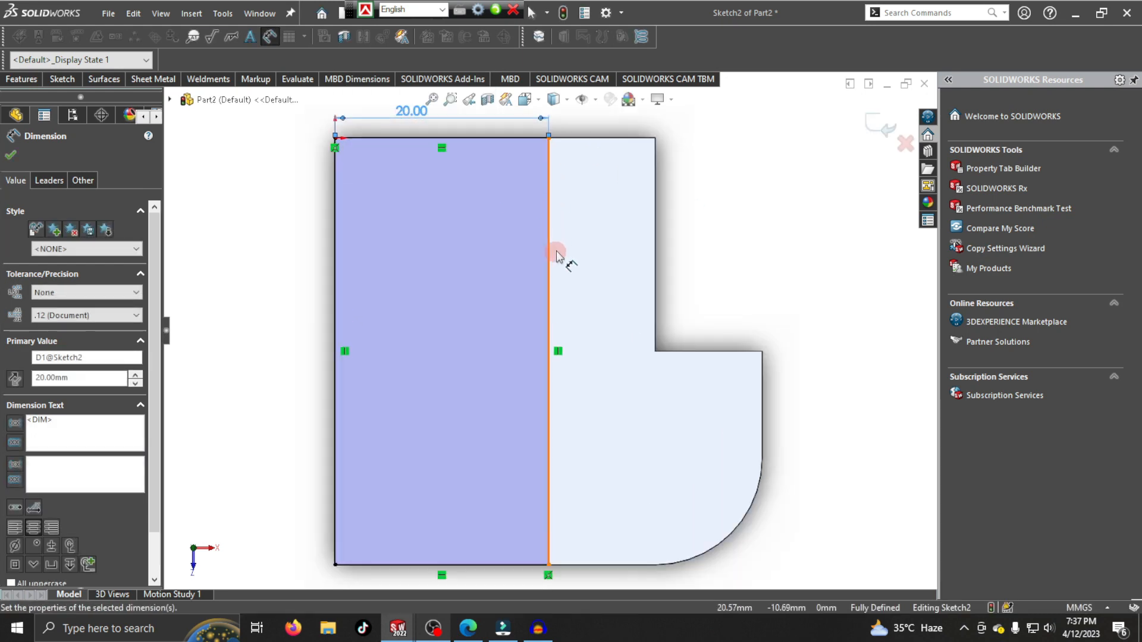
pyautogui.scroll(2, 548, 331)
pyautogui.click(21, 79)
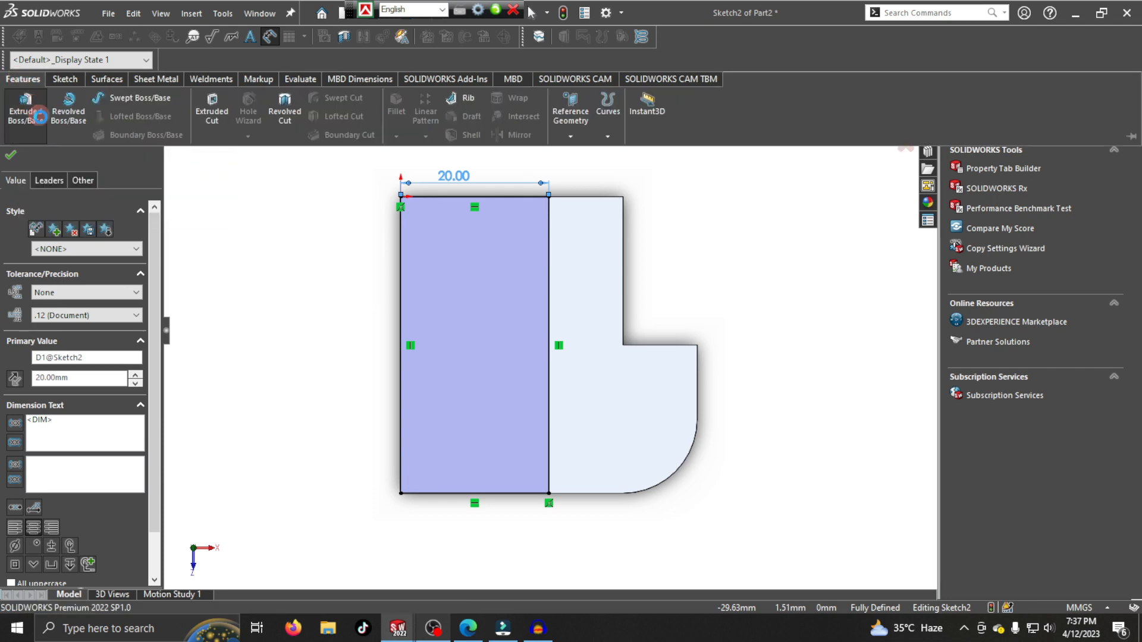
pyautogui.click(18, 107)
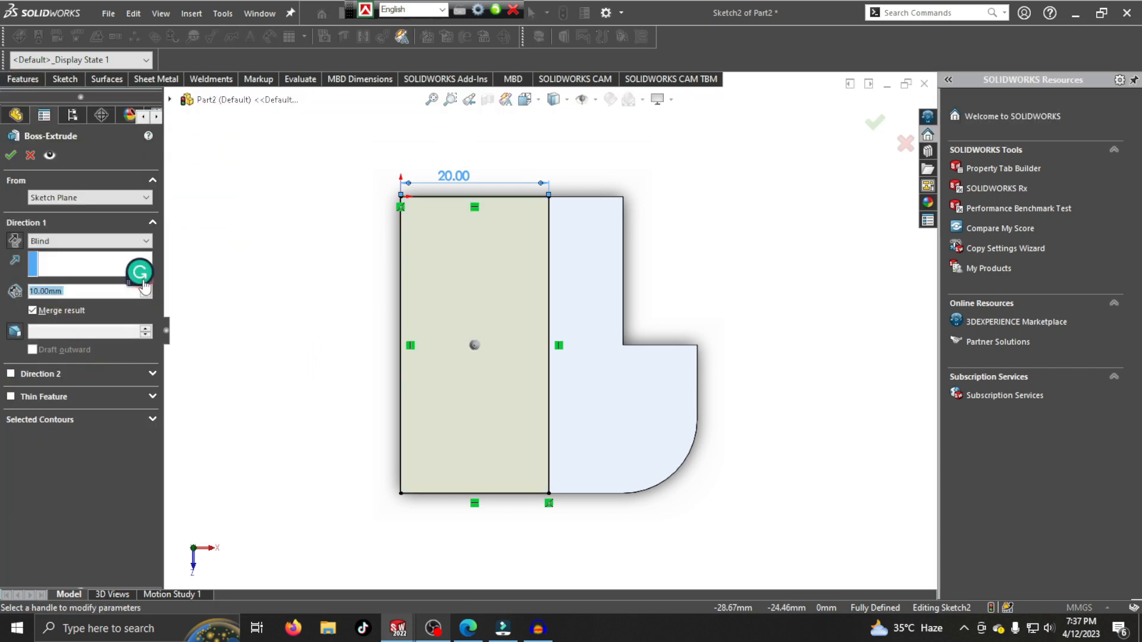
pyautogui.moveTo(143, 282); pyautogui.dragTo(81, 524)
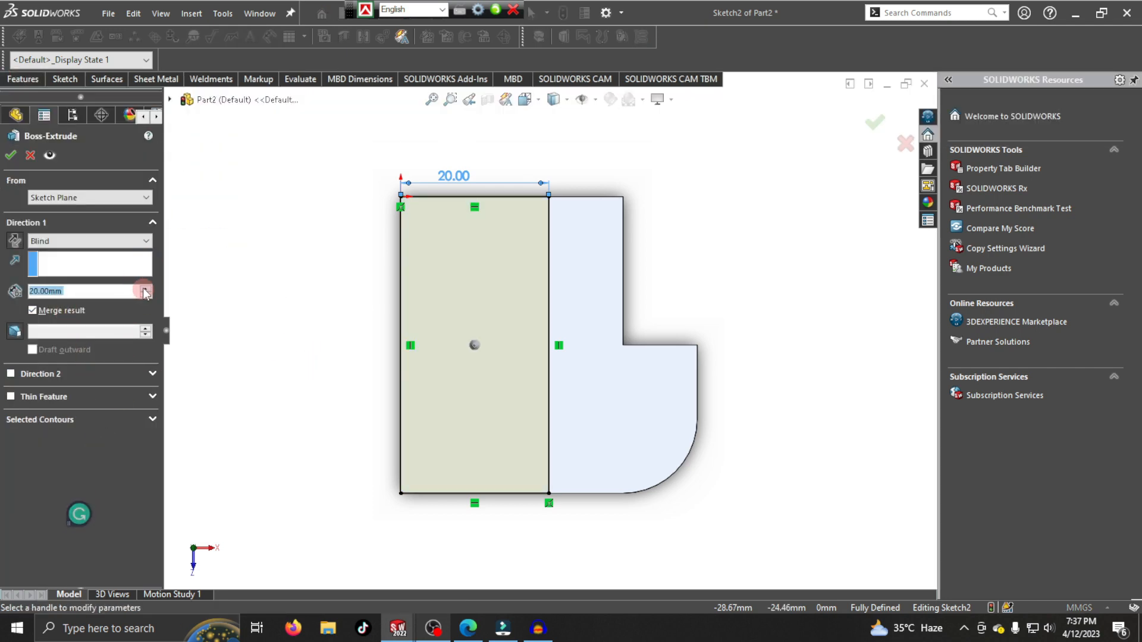
pyautogui.moveTo(672, 535); pyautogui.dragTo(586, 444, button='middle')
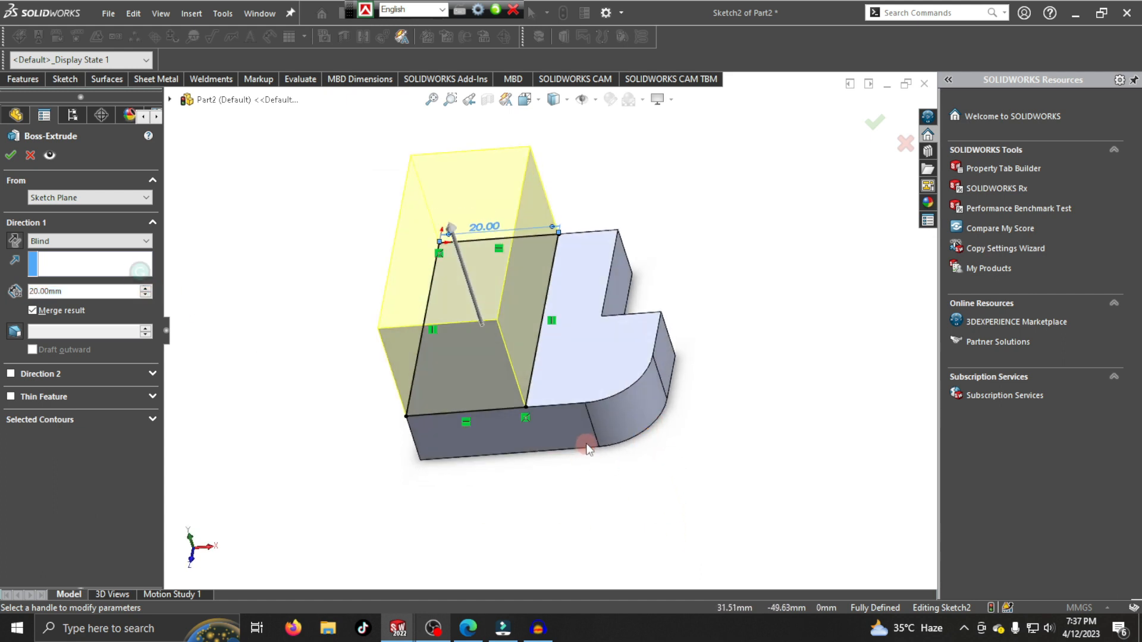
pyautogui.click(11, 156)
# - Sketch a closed triangle about 13 mm by 9 mm in the upper-left corner of the raised block's side face, above the rounded corner
pyautogui.moveTo(479, 437); pyautogui.dragTo(474, 377, button='middle')
pyautogui.click(463, 303)
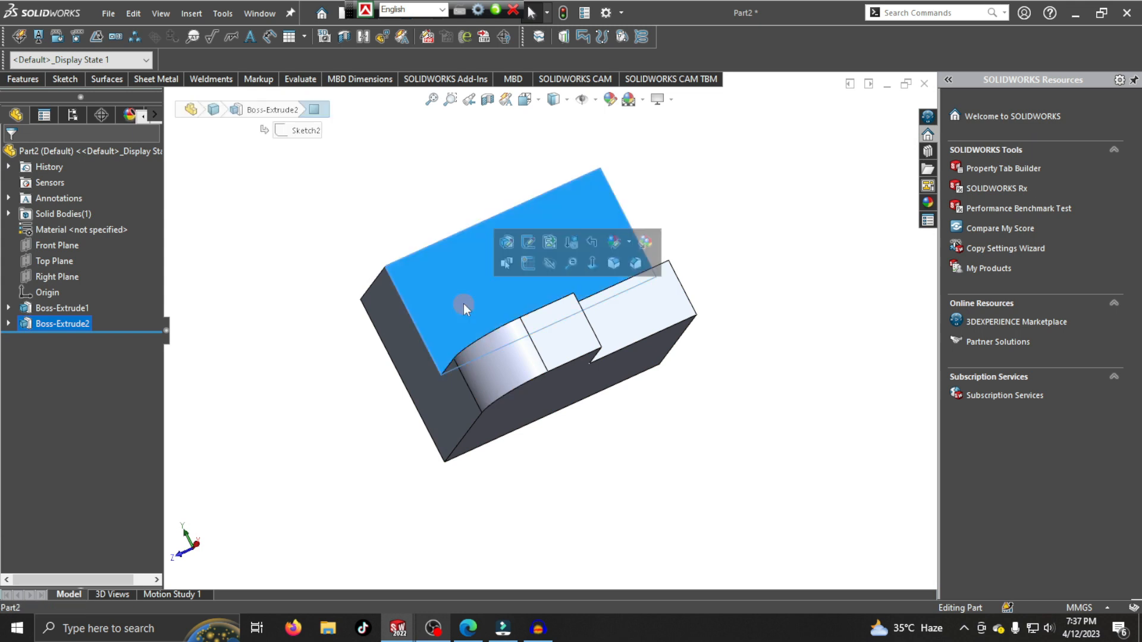
pyautogui.click(592, 263)
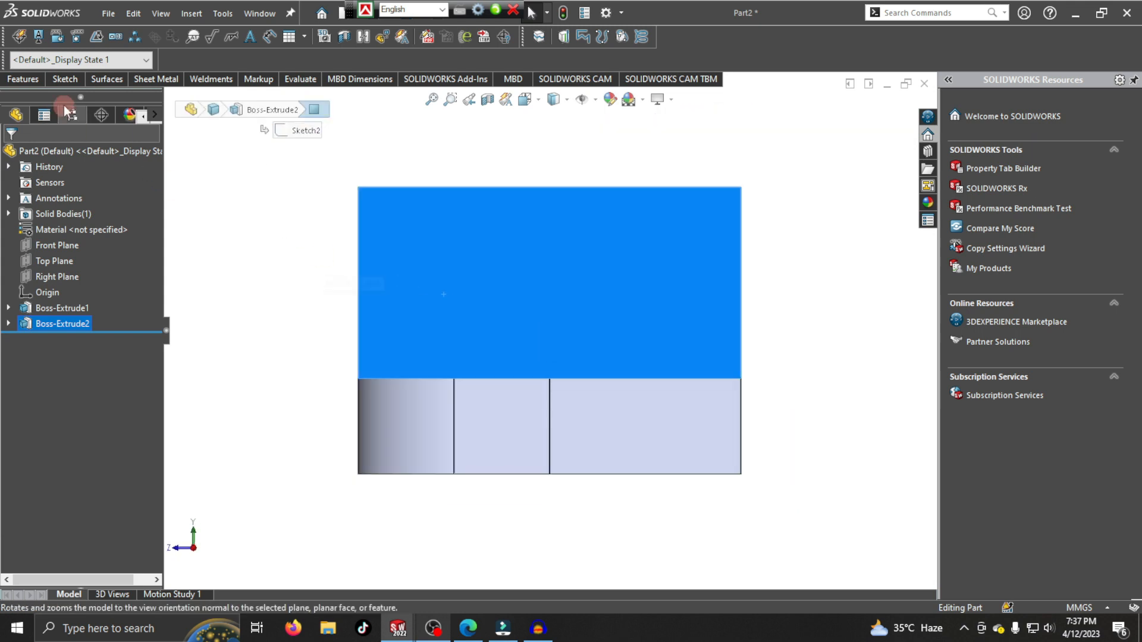
pyautogui.click(61, 79)
pyautogui.click(108, 97)
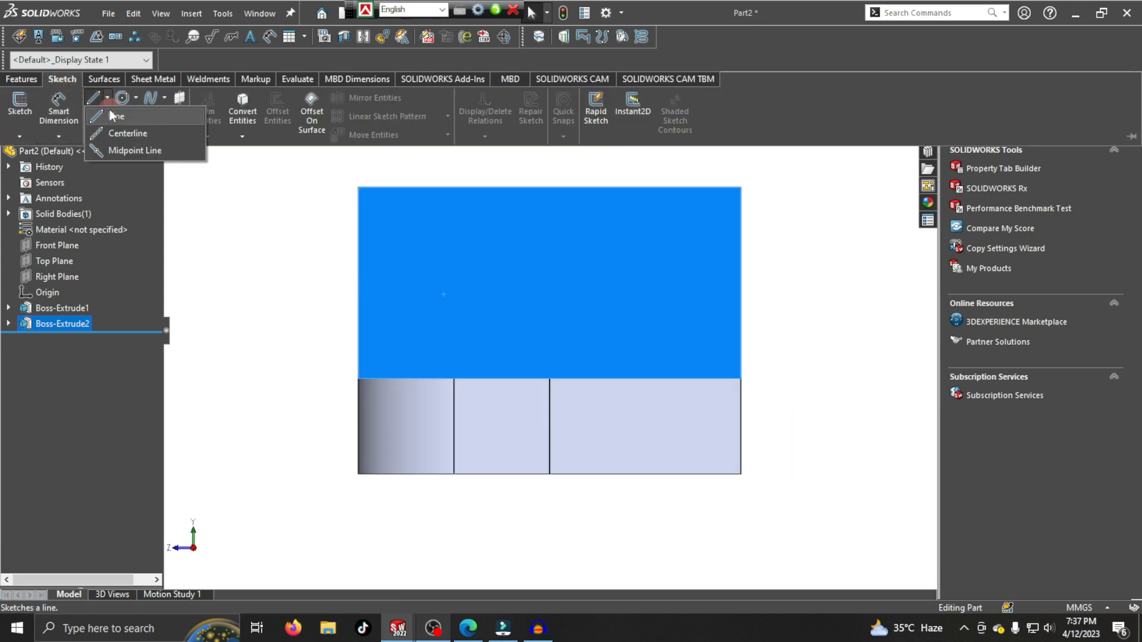
pyautogui.click(111, 116)
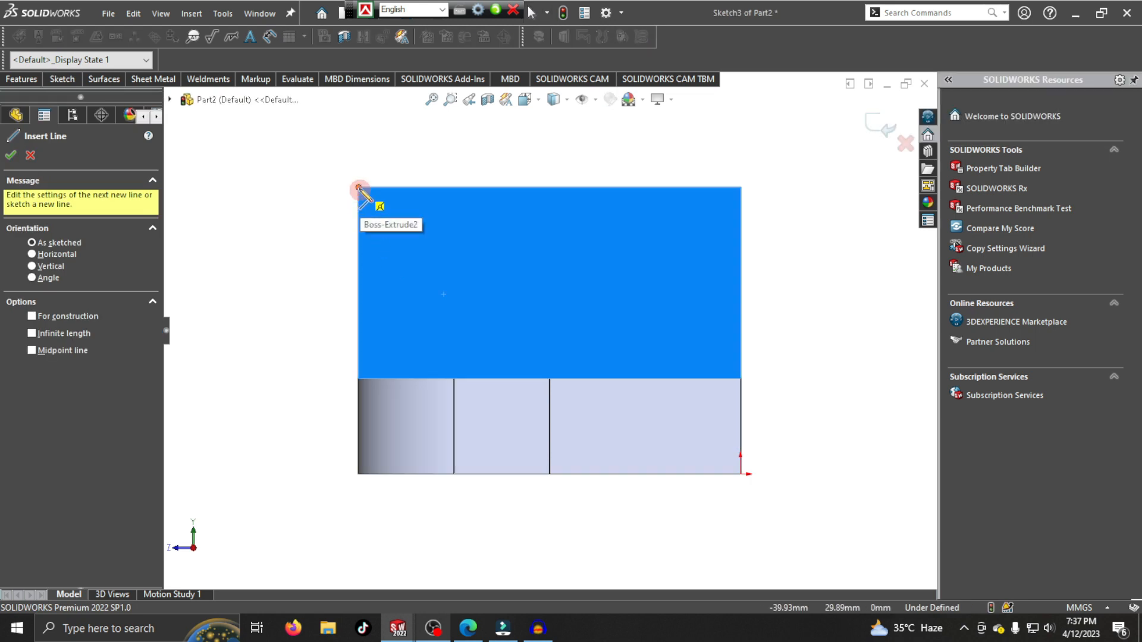
pyautogui.moveTo(359, 188); pyautogui.dragTo(476, 192)
pyautogui.click(483, 188)
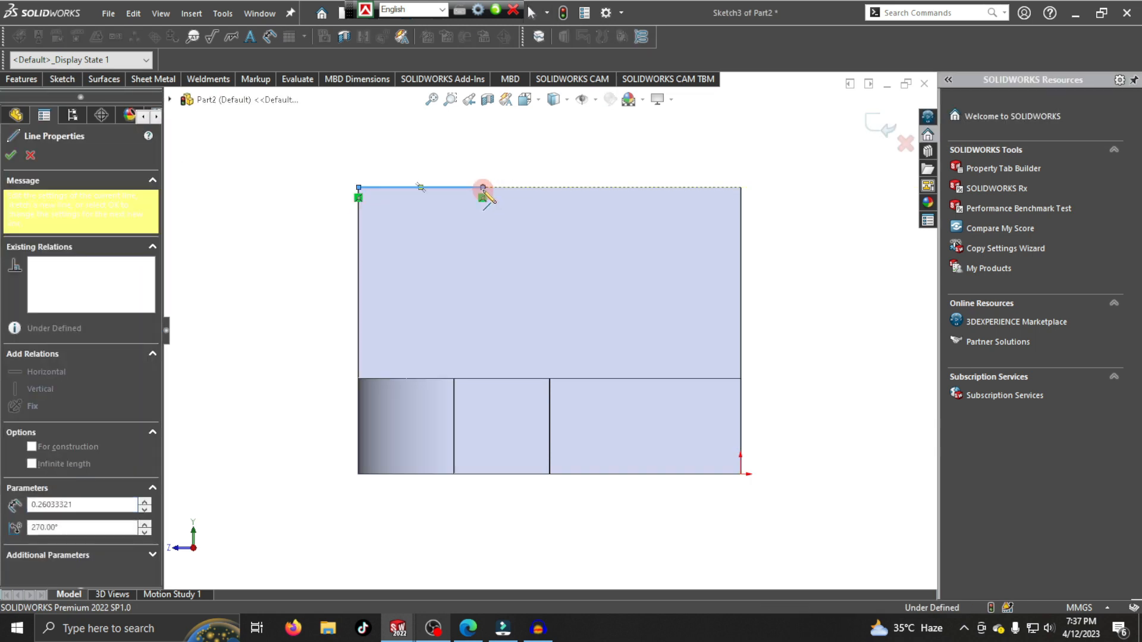
pyautogui.click(359, 274)
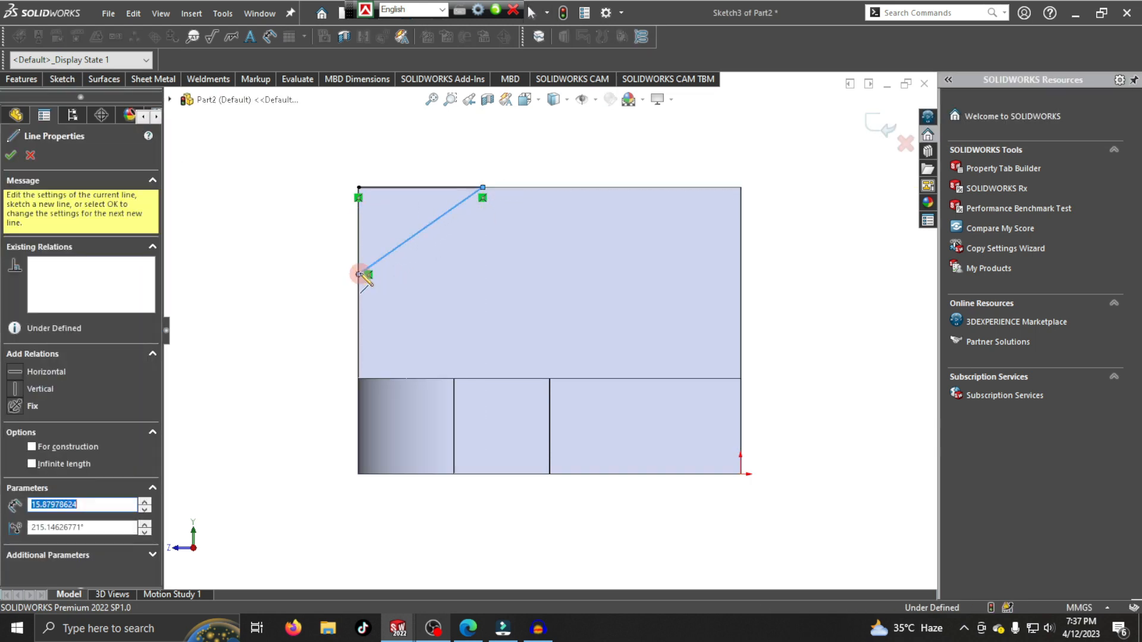
pyautogui.click(359, 188)
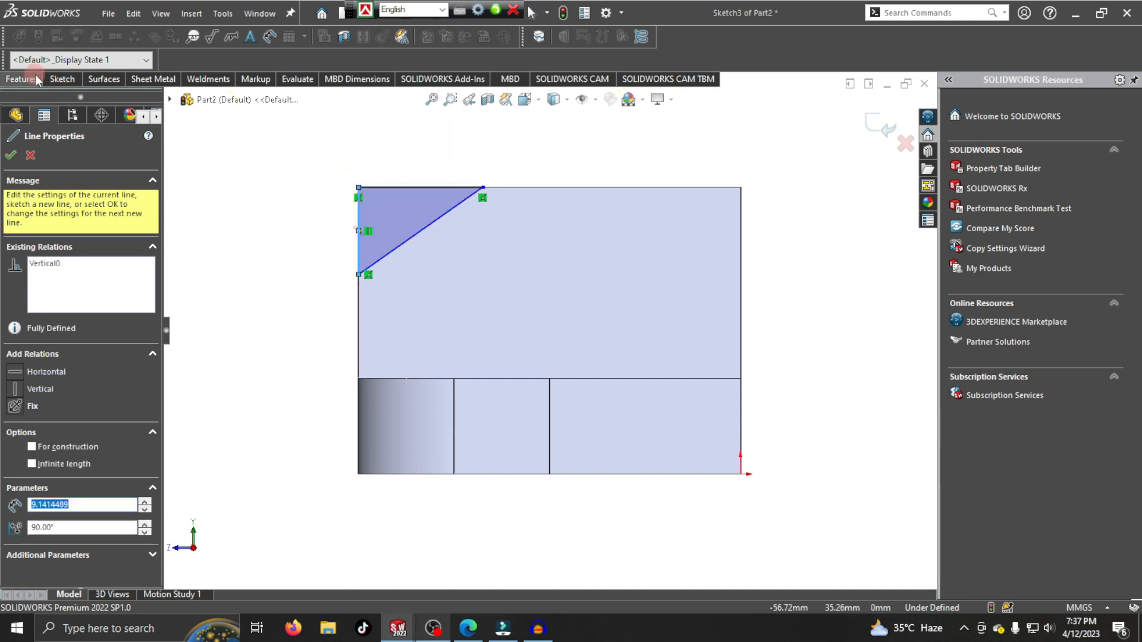
# - Dimension the triangle's horizontal edge and vertical edge to 10 mm each
pyautogui.click(54, 80)
pyautogui.click(57, 102)
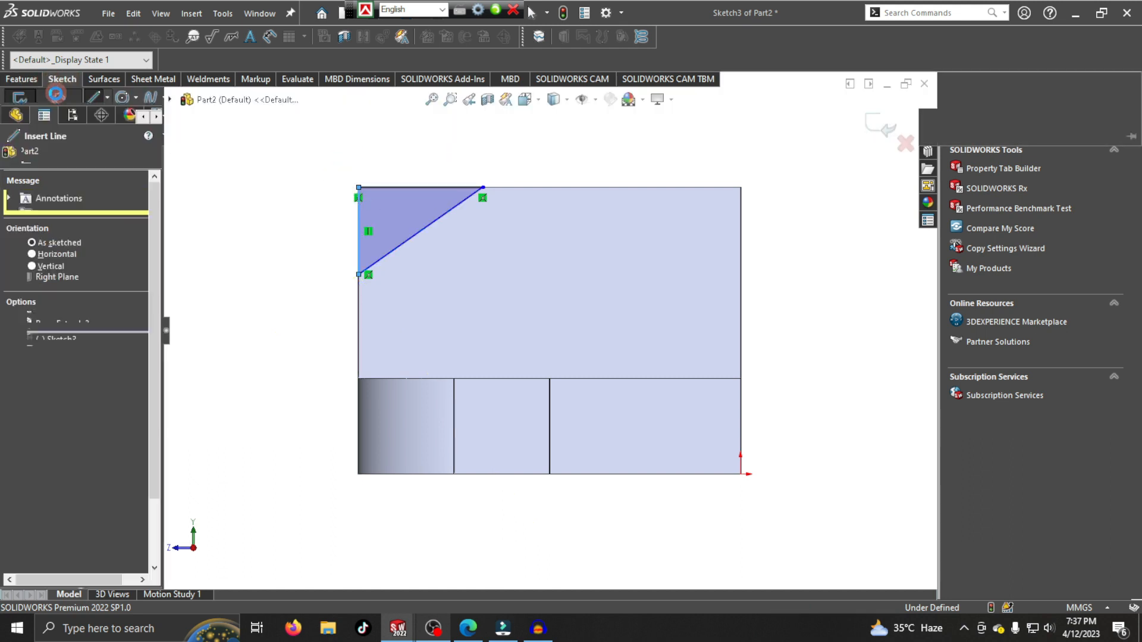
pyautogui.click(411, 188)
pyautogui.click(409, 168)
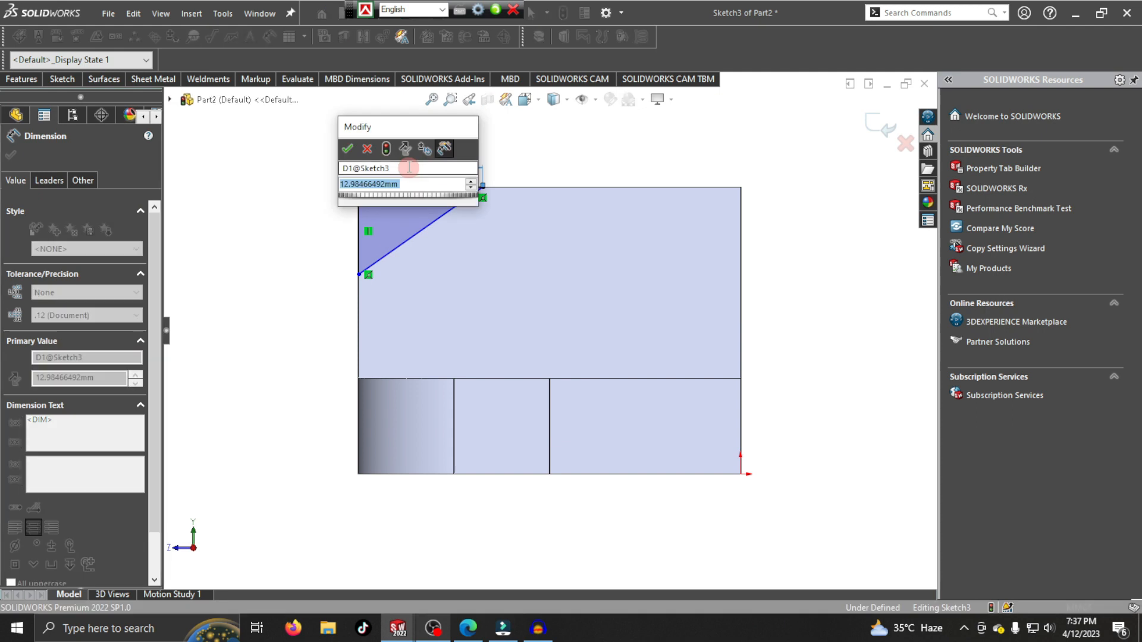
pyautogui.write('10')
pyautogui.press('Return')
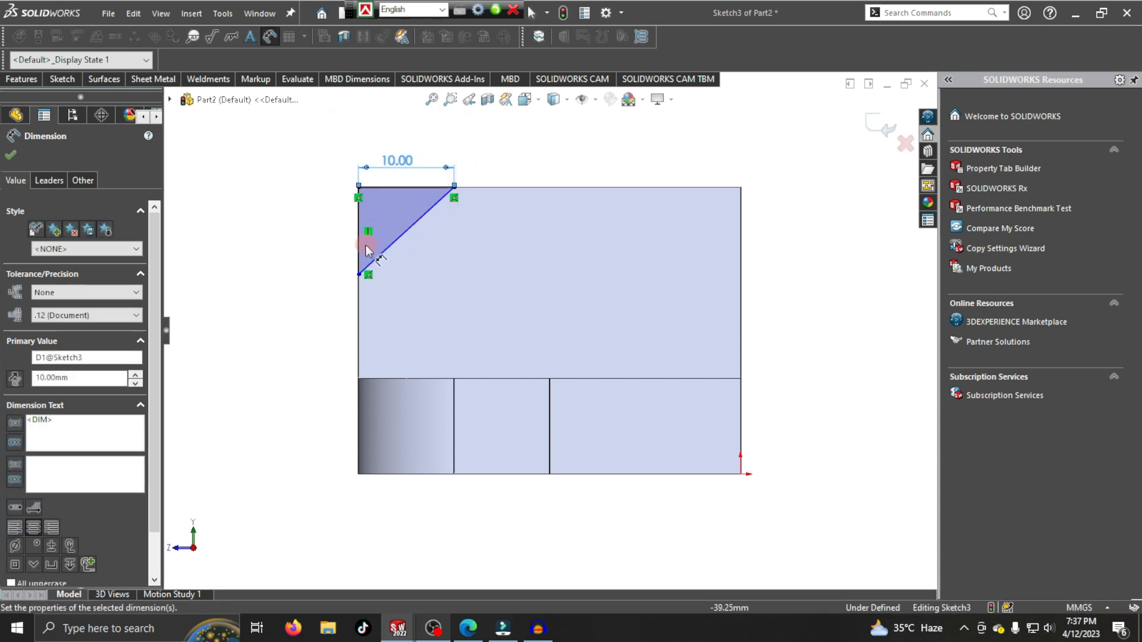
pyautogui.click(362, 256)
pyautogui.click(300, 250)
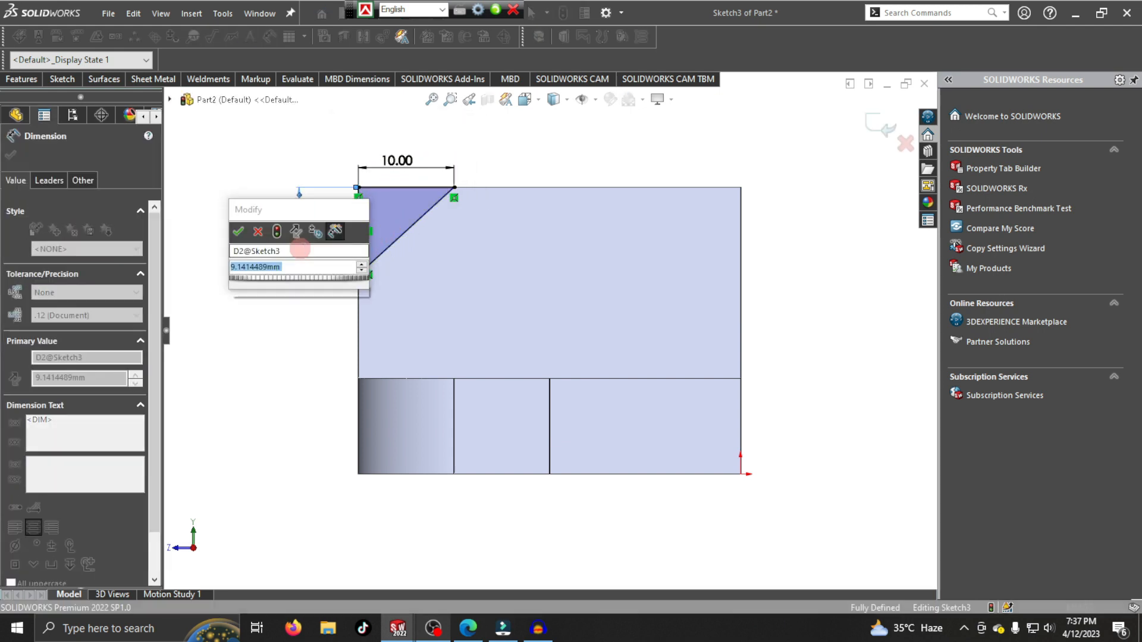
pyautogui.write('10')
pyautogui.press('Return')
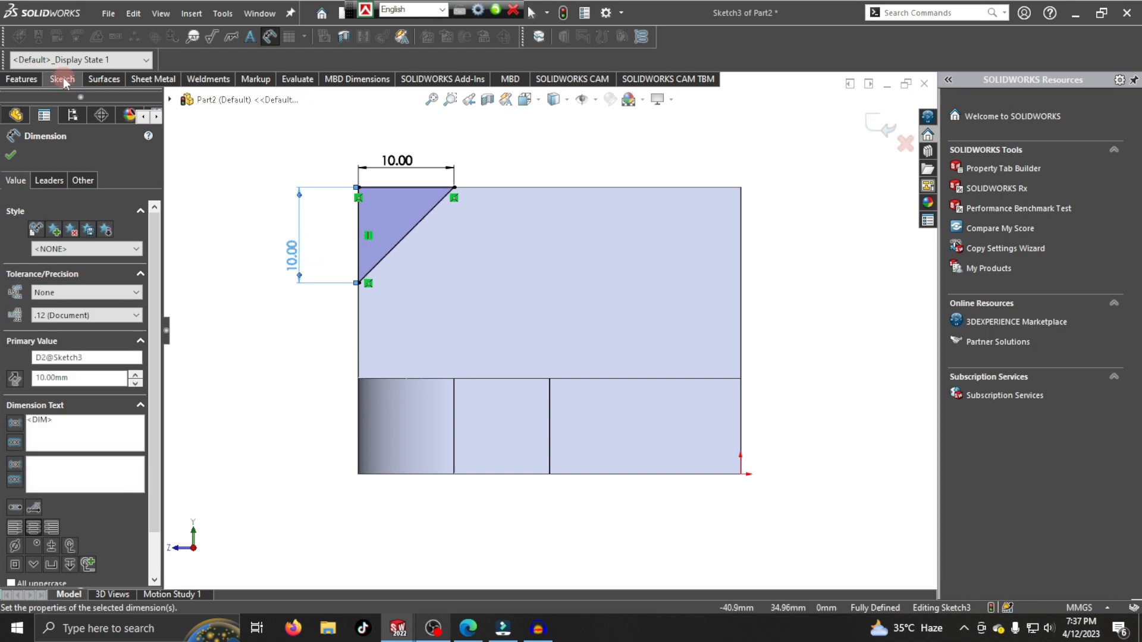
# - Cut-extrude the 10 mm corner triangle with the Through All end condition across the raised block
pyautogui.click(31, 79)
pyautogui.click(202, 123)
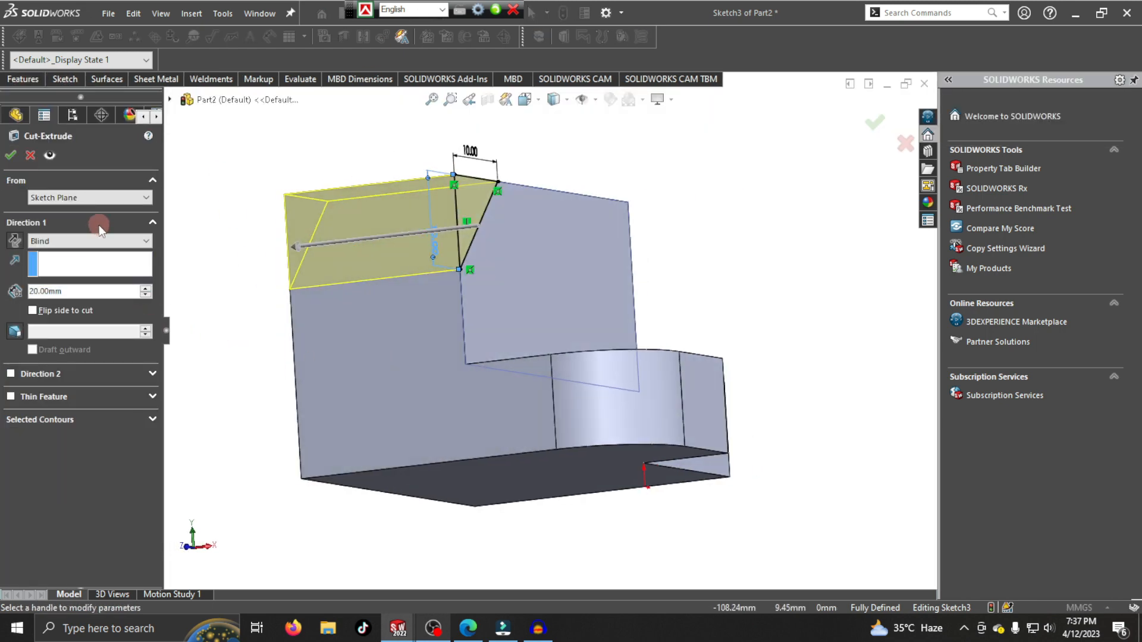
pyautogui.click(89, 241)
pyautogui.click(95, 282)
pyautogui.click(25, 215)
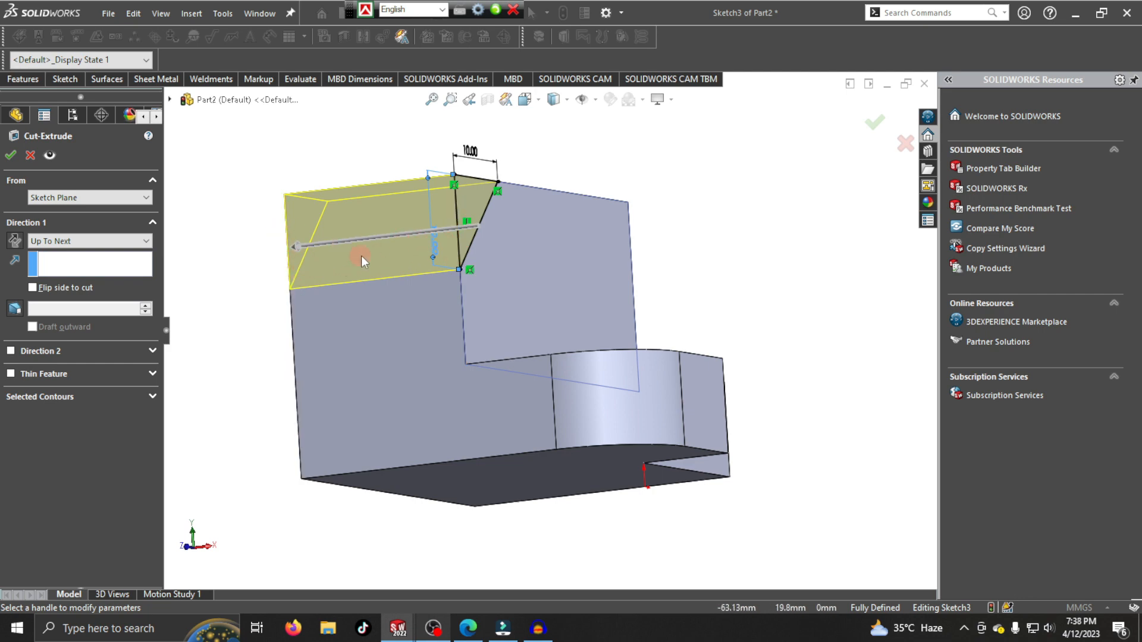
pyautogui.click(119, 242)
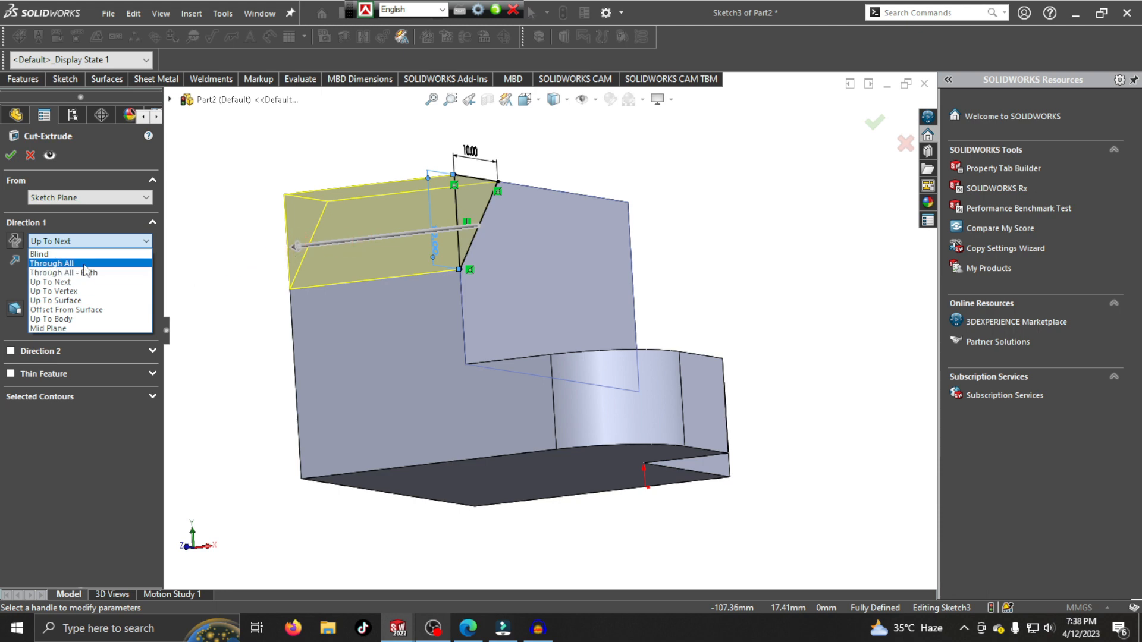
pyautogui.click(60, 263)
pyautogui.click(36, 197)
pyautogui.click(9, 160)
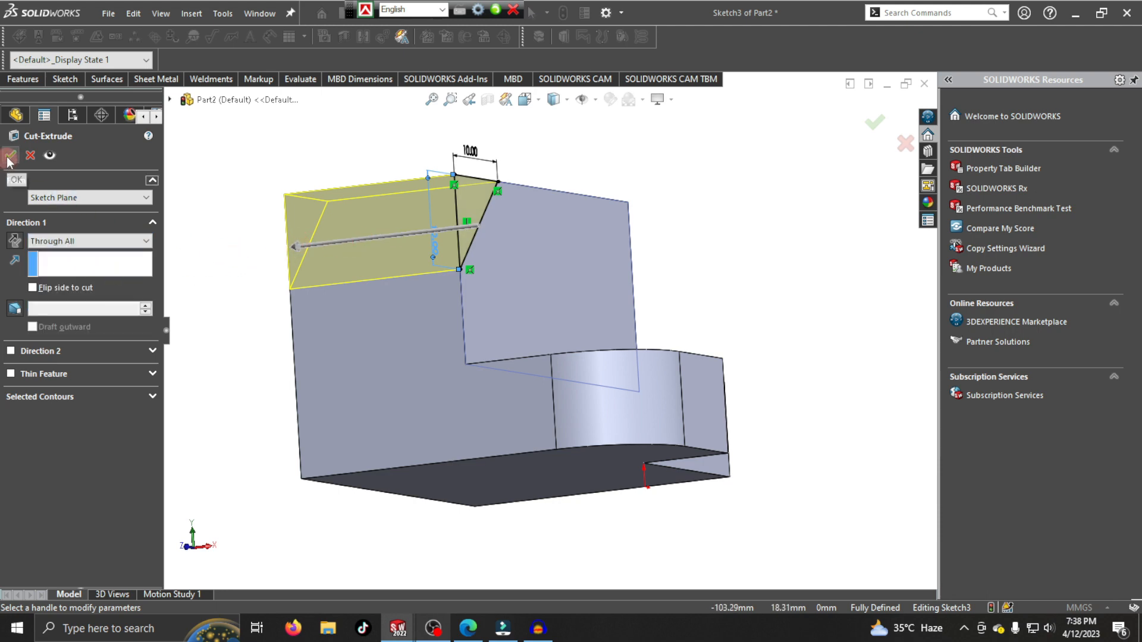
# - Turn on RealView Graphics to show the finished part with realistic reflections and a shadow
pyautogui.moveTo(471, 315); pyautogui.dragTo(684, 168, button='middle')
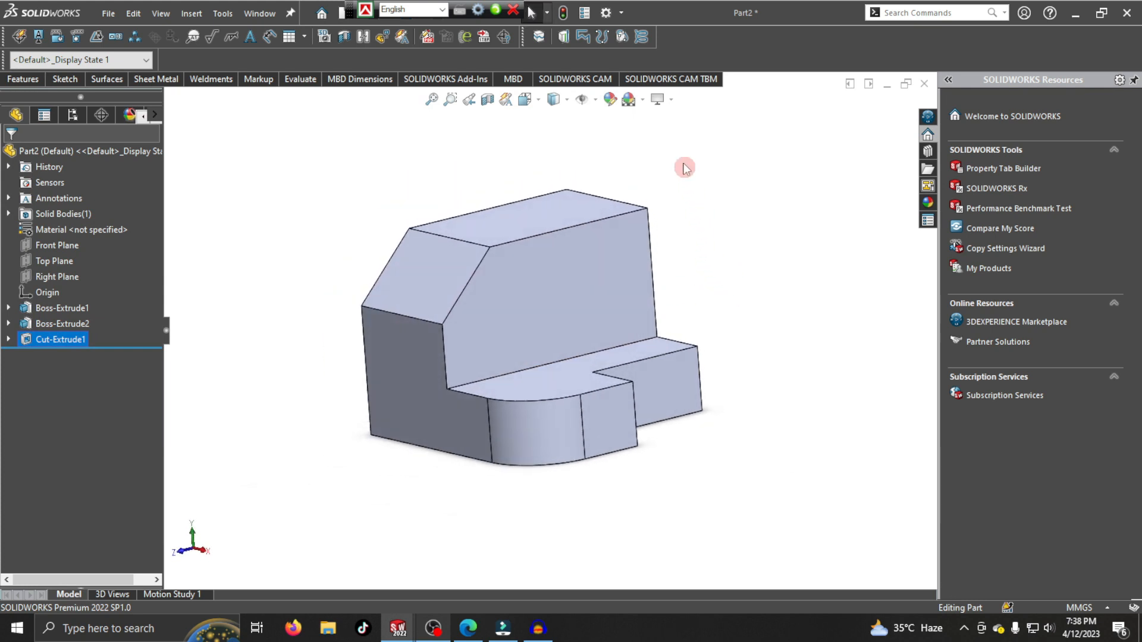
pyautogui.click(671, 100)
pyautogui.click(676, 117)
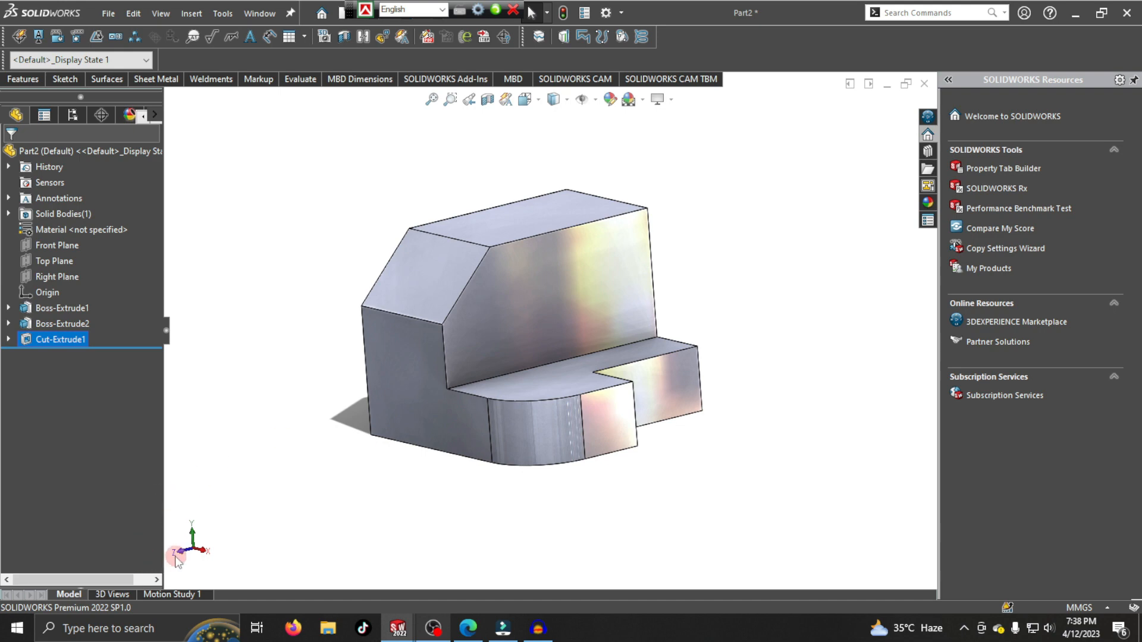
# - Create a Rotate model animation in Motion Study 1 with the wizard's default settings and play it
pyautogui.click(157, 595)
pyautogui.click(218, 553)
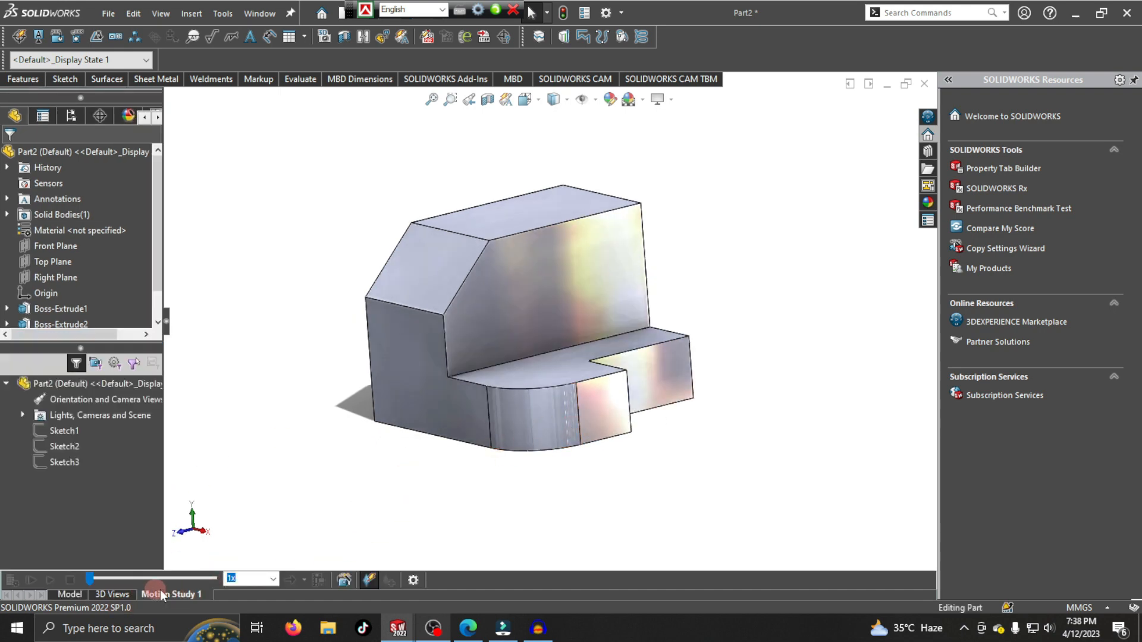
pyautogui.click(343, 583)
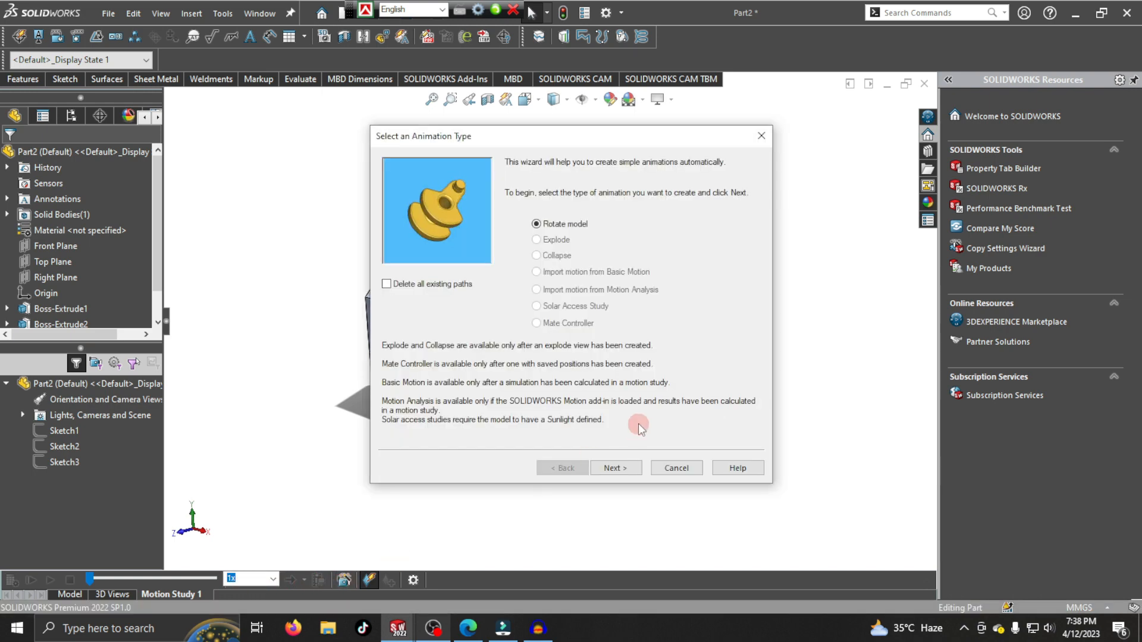
pyautogui.click(619, 468)
pyautogui.click(620, 468)
pyautogui.click(619, 468)
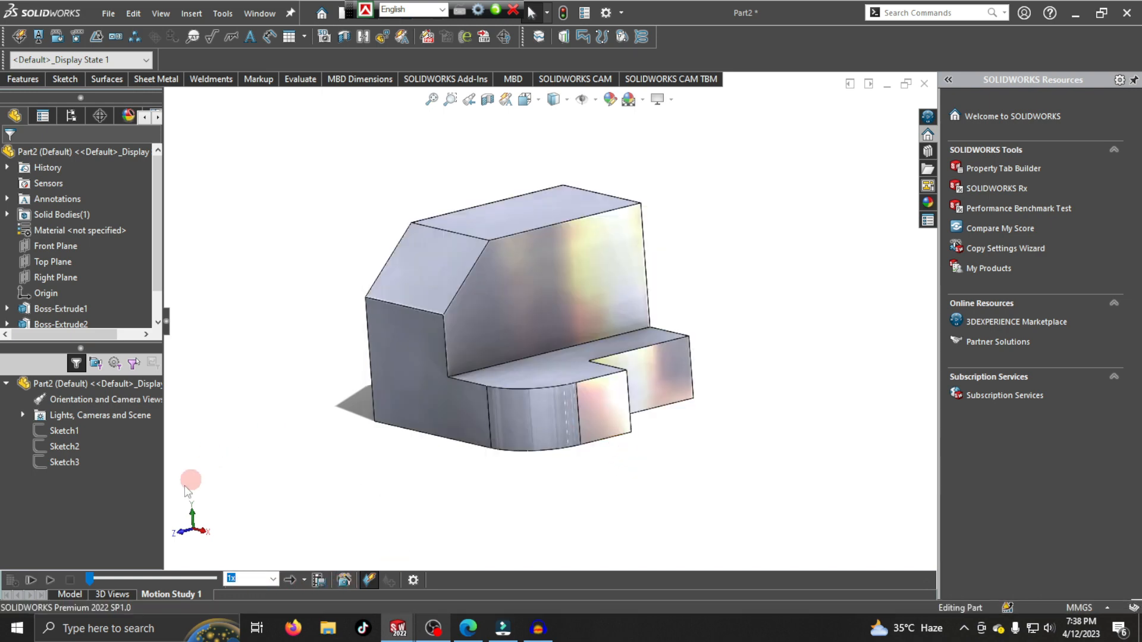
pyautogui.click(49, 580)
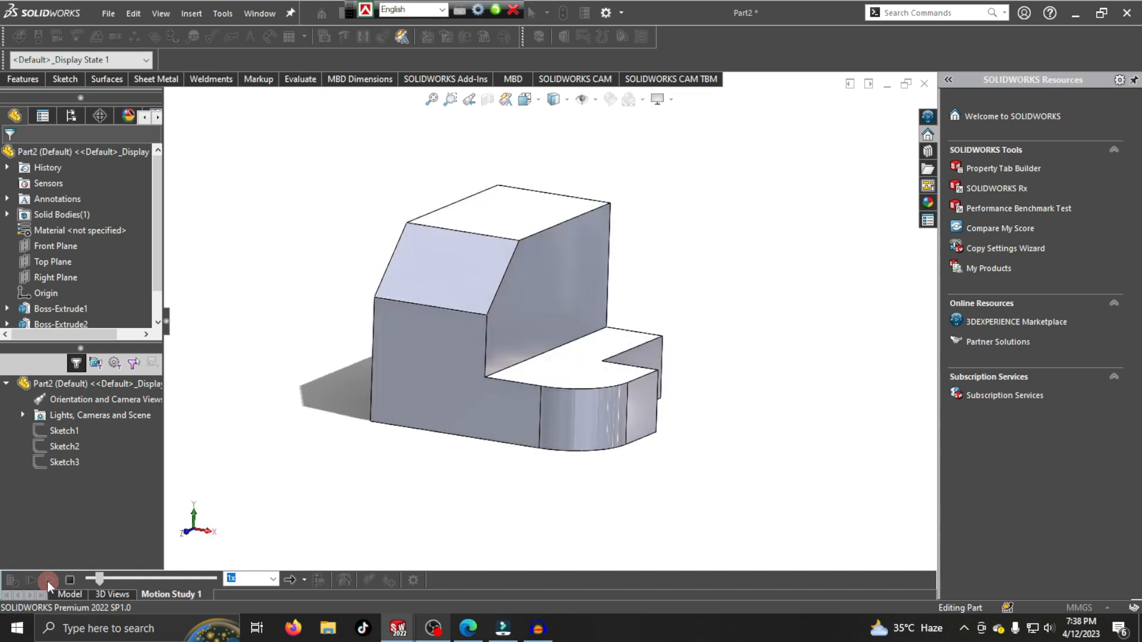